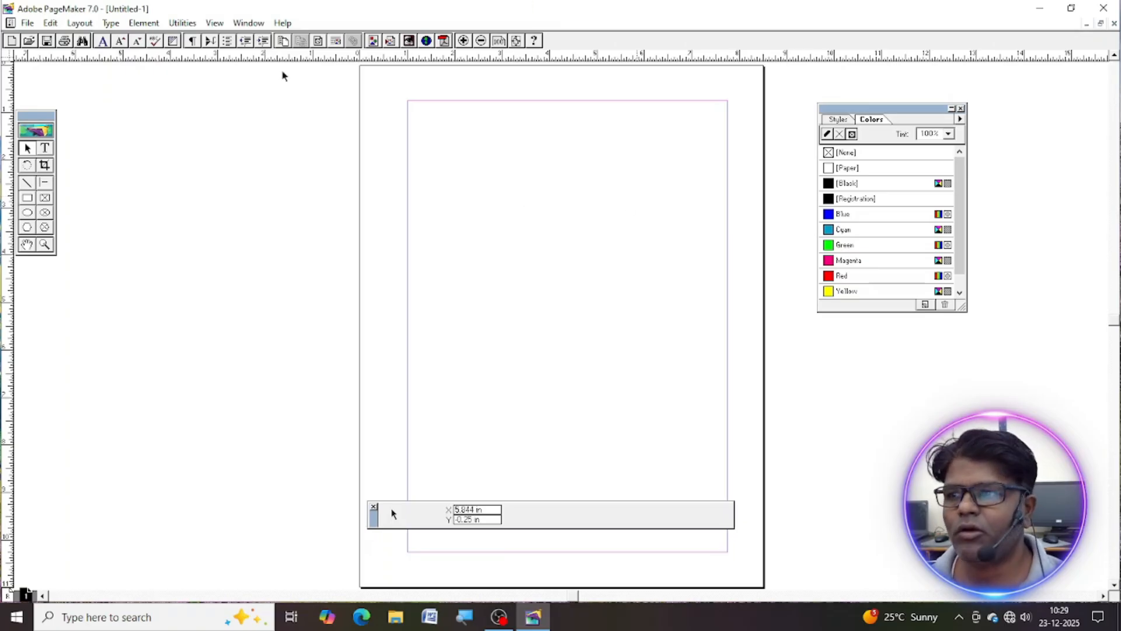
Step: Draw a rectangle about 1.63 by 1.09 in near the page's upper left, with a circle about 0.9 in wide inside it
{"action": "left_click", "coordinate": [145, 26]}
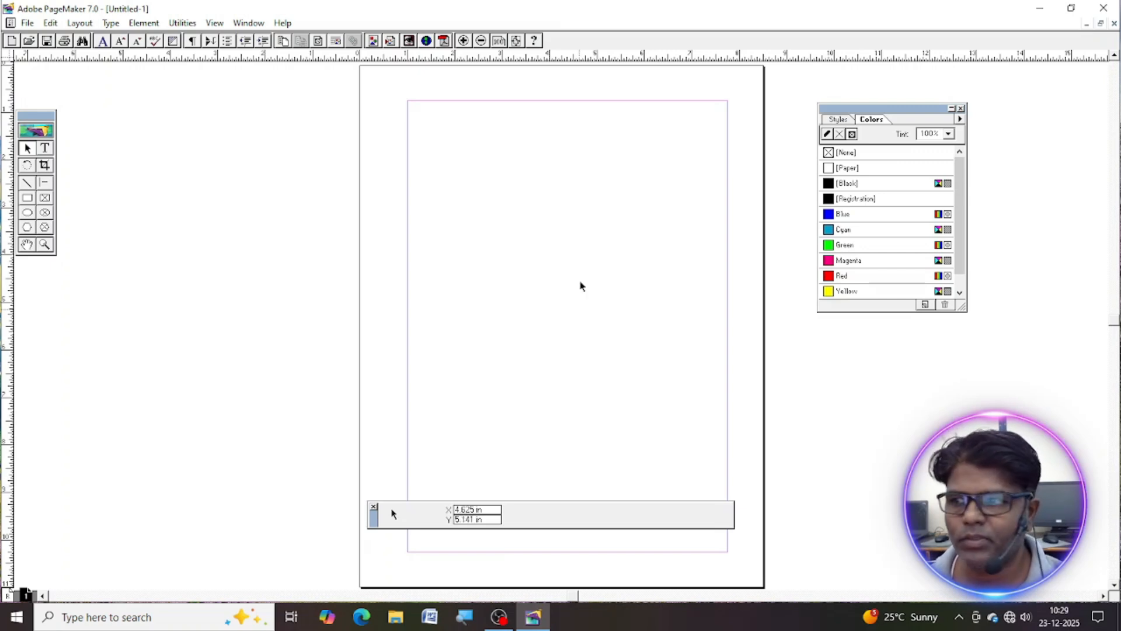
{"action": "left_click", "coordinate": [27, 198]}
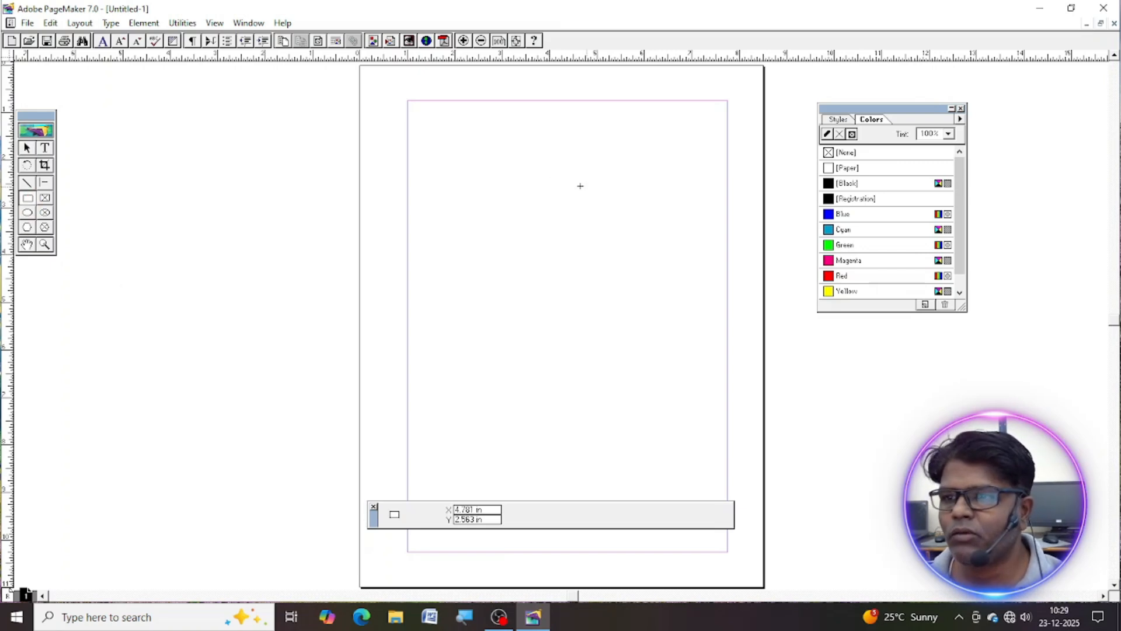
{"action": "mouse_move", "coordinate": [435, 155]}
{"action": "left_mouse_down"}
{"action": "mouse_move", "coordinate": [458, 193]}
{"action": "mouse_move", "coordinate": [513, 207]}
{"action": "left_mouse_up"}
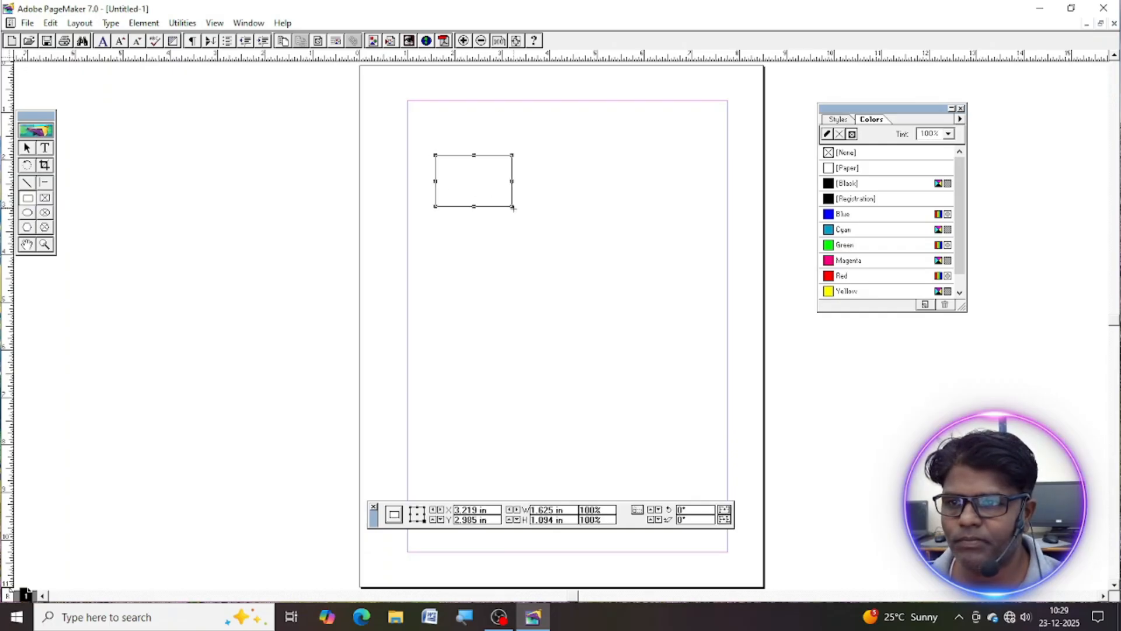
{"action": "left_click", "coordinate": [27, 213]}
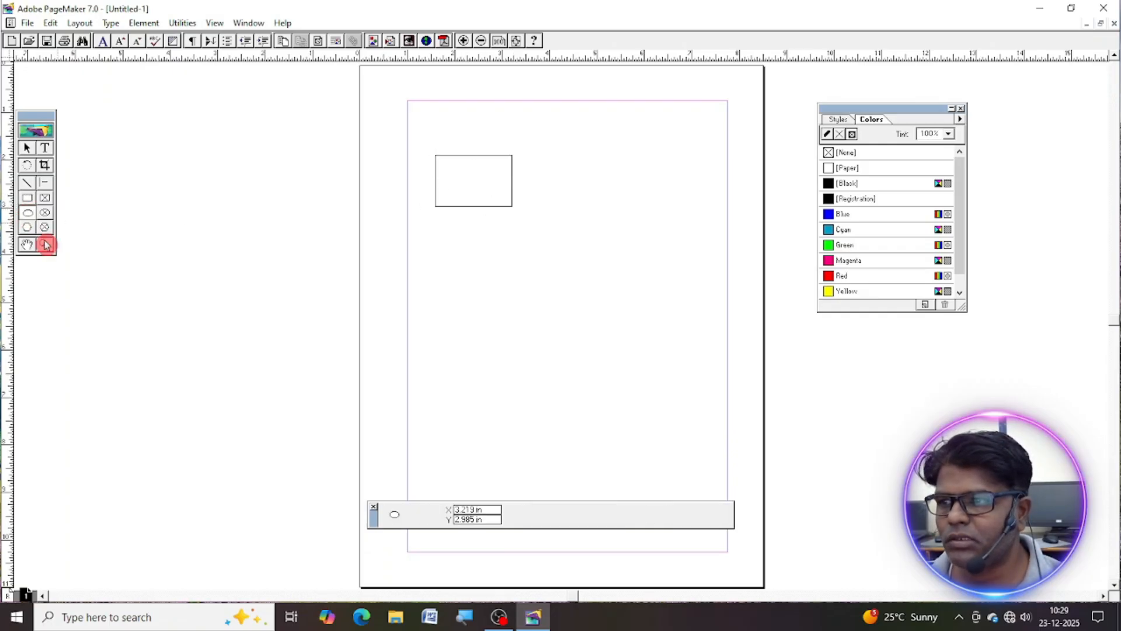
{"action": "left_click_drag", "start_coordinate": [449, 162], "coordinate": [494, 206]}
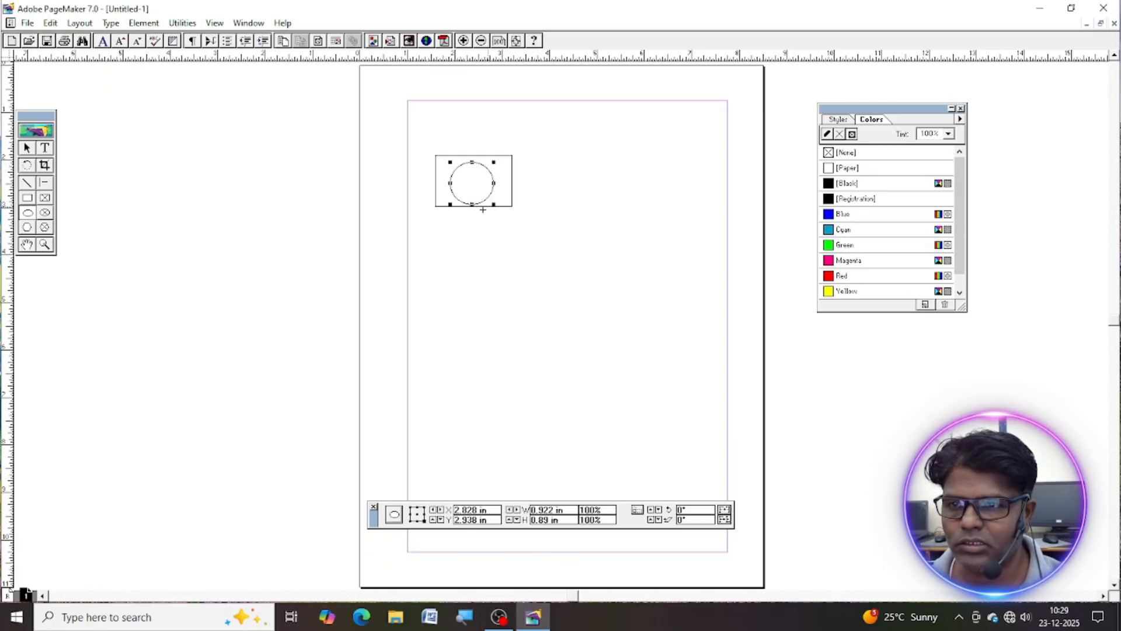
Step: Extend the rectangle's lower edge downward to make it about 1.3 in tall
{"action": "left_click", "coordinate": [27, 148]}
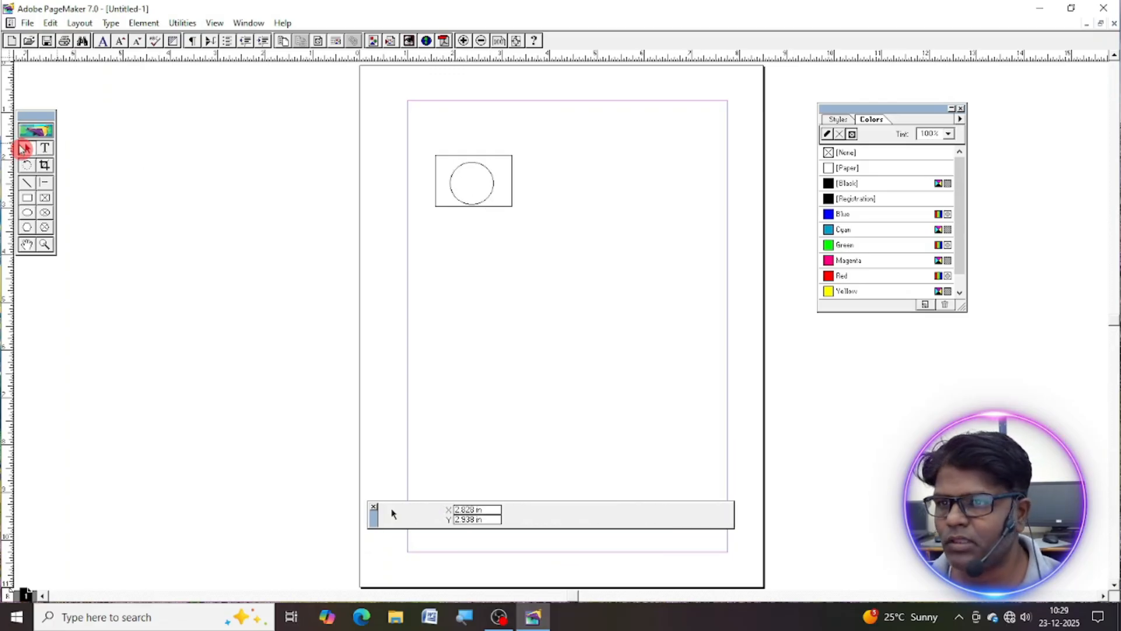
{"action": "left_click", "coordinate": [500, 156]}
{"action": "left_click_drag", "start_coordinate": [473, 206], "coordinate": [475, 216]}
{"action": "left_click", "coordinate": [537, 230]}
Step: Move the rectangle clear of the circle to the right and return it around the circle
{"action": "left_click_drag", "start_coordinate": [489, 157], "coordinate": [675, 161]}
{"action": "left_click", "coordinate": [539, 192]}
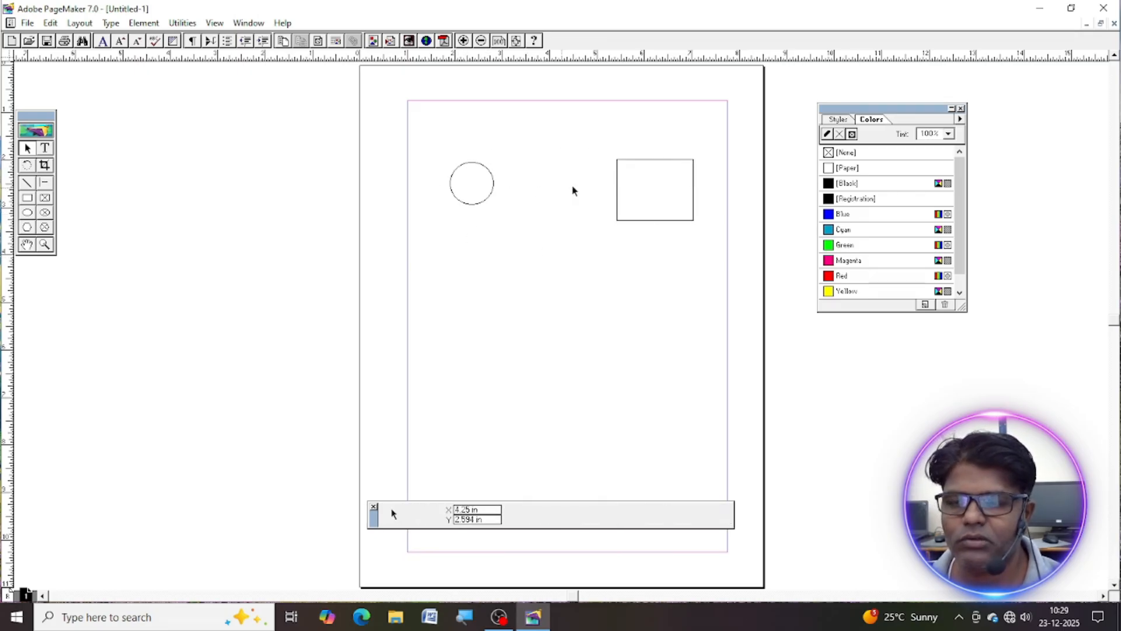
{"action": "left_click_drag", "start_coordinate": [663, 165], "coordinate": [483, 157]}
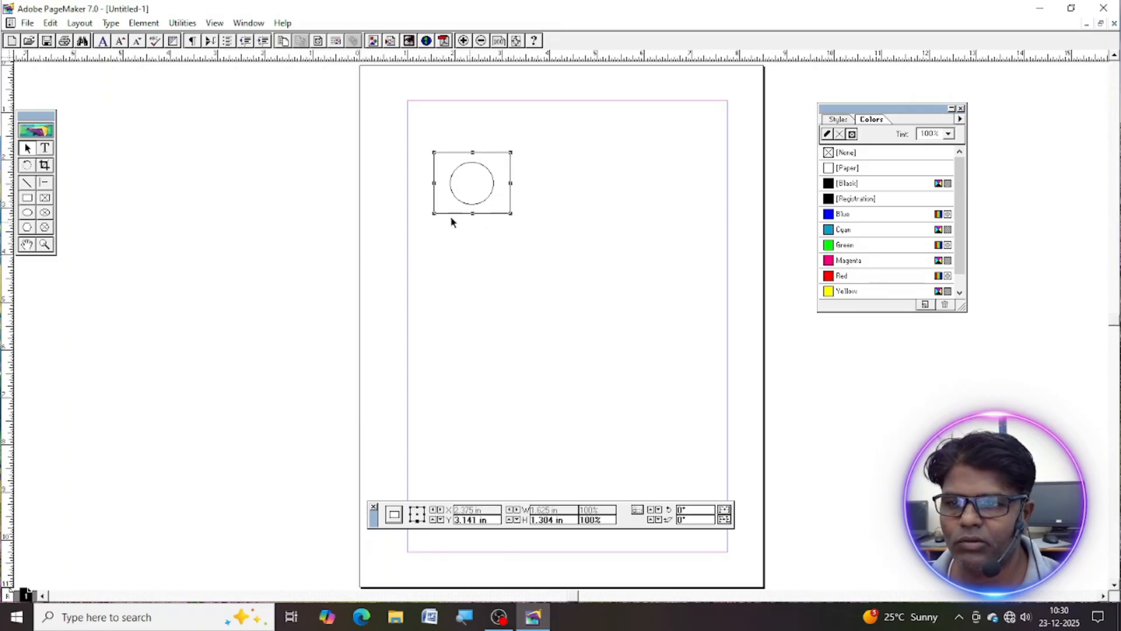
{"action": "left_click", "coordinate": [556, 222]}
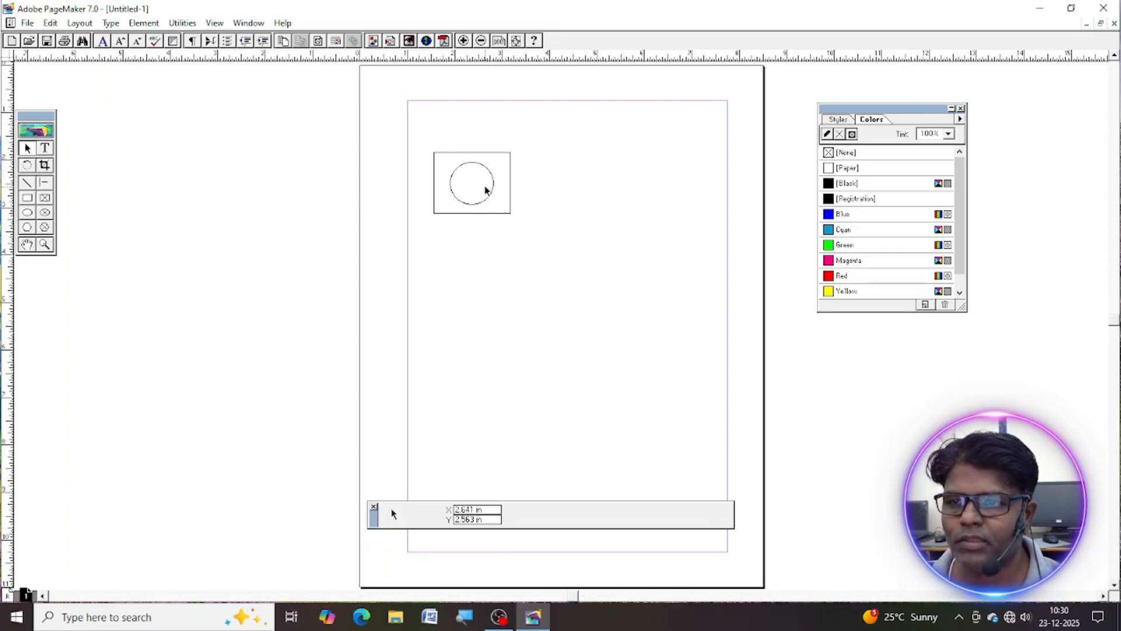
Step: Fill the rectangle with Cyan
{"action": "left_click", "coordinate": [504, 152]}
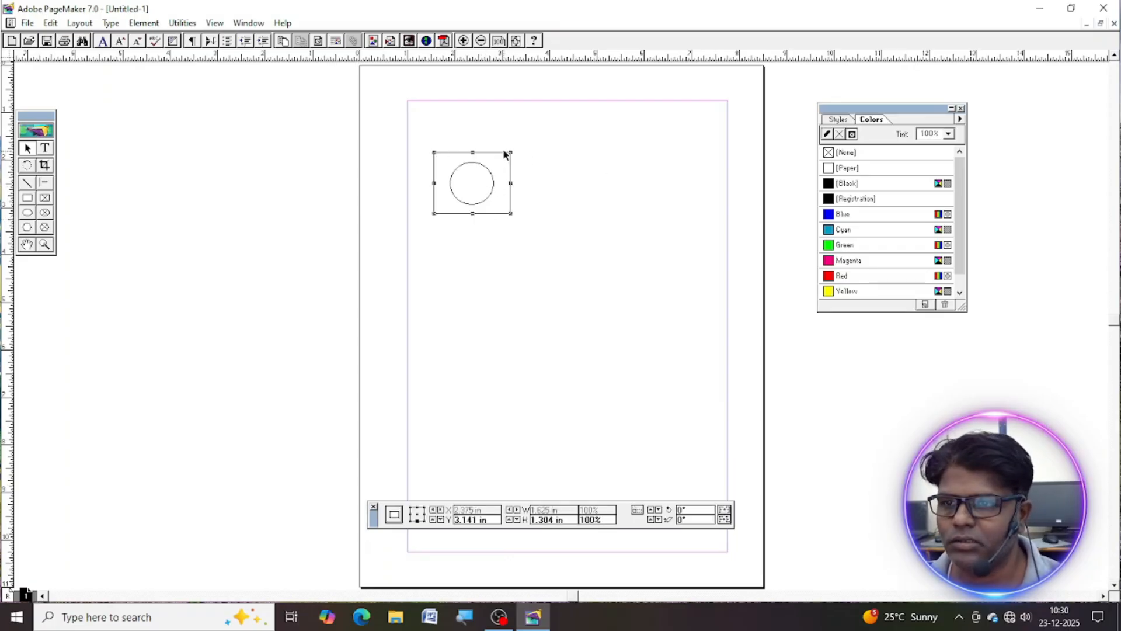
{"action": "left_click", "coordinate": [836, 135]}
{"action": "left_click", "coordinate": [830, 231]}
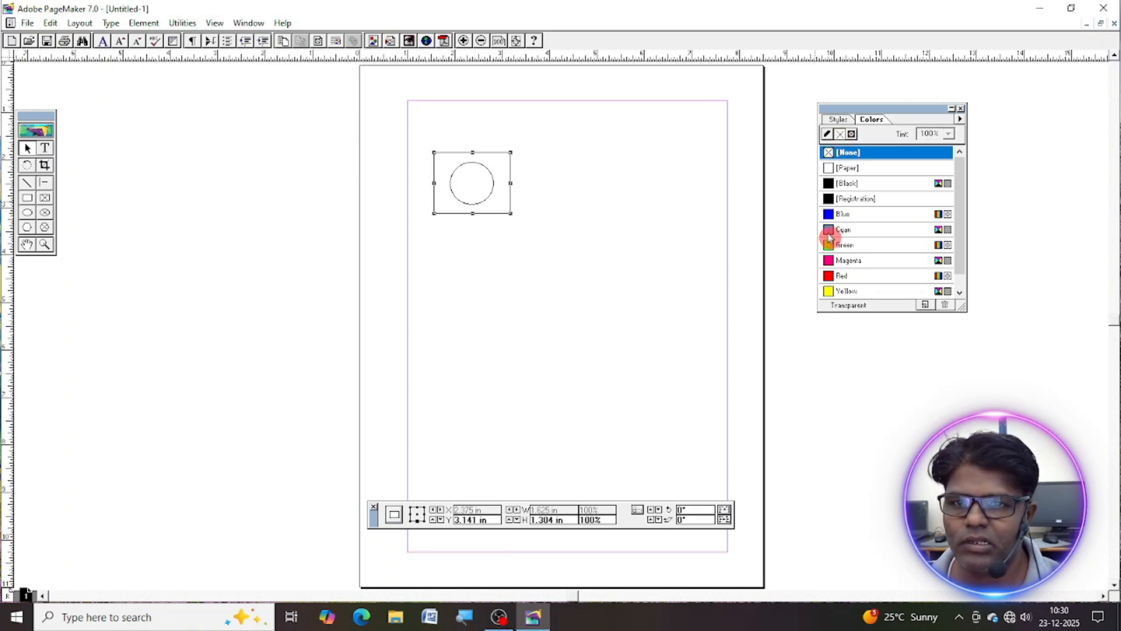
{"action": "left_click", "coordinate": [595, 288]}
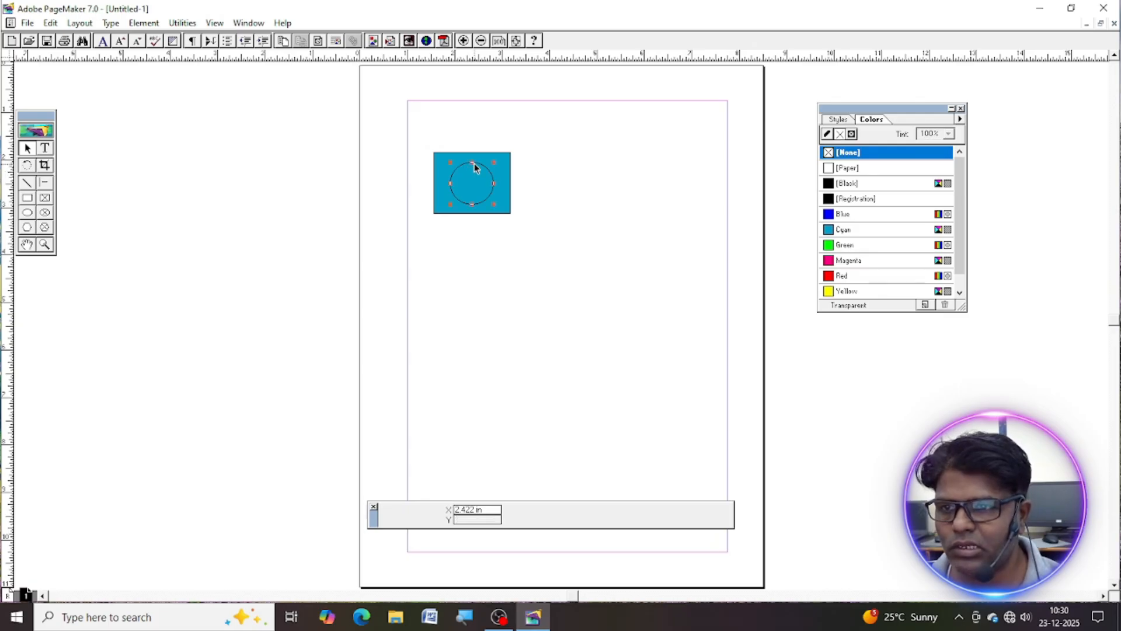
Step: Fill the circle with the Paper color and nudge it slightly left inside the rectangle
{"action": "left_click", "coordinate": [476, 167]}
{"action": "left_click", "coordinate": [840, 135]}
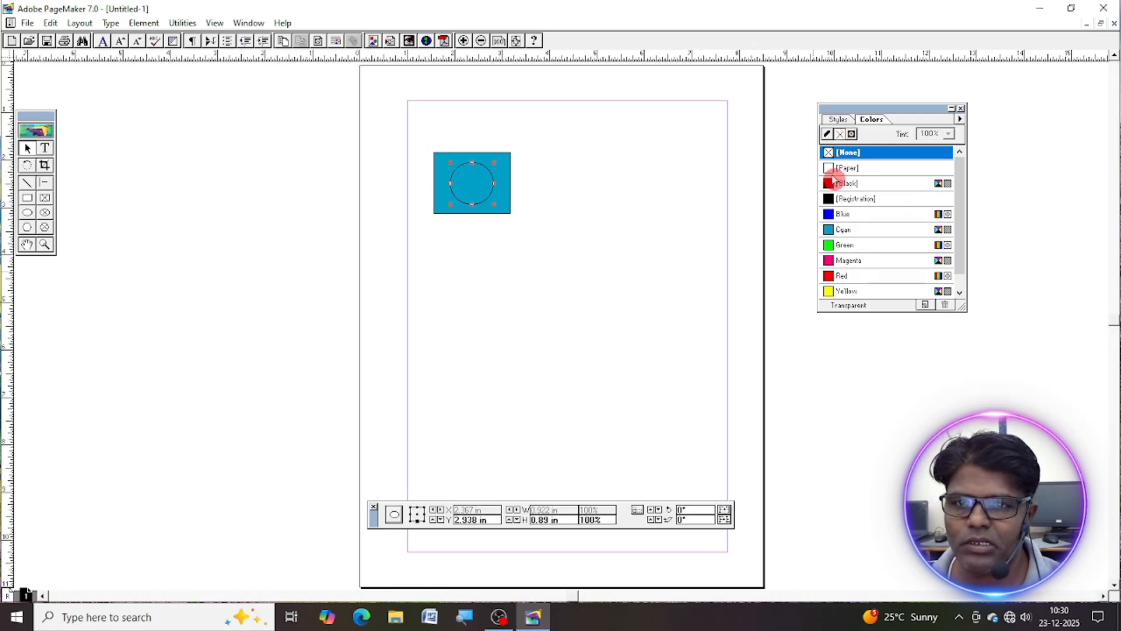
{"action": "left_click", "coordinate": [846, 168]}
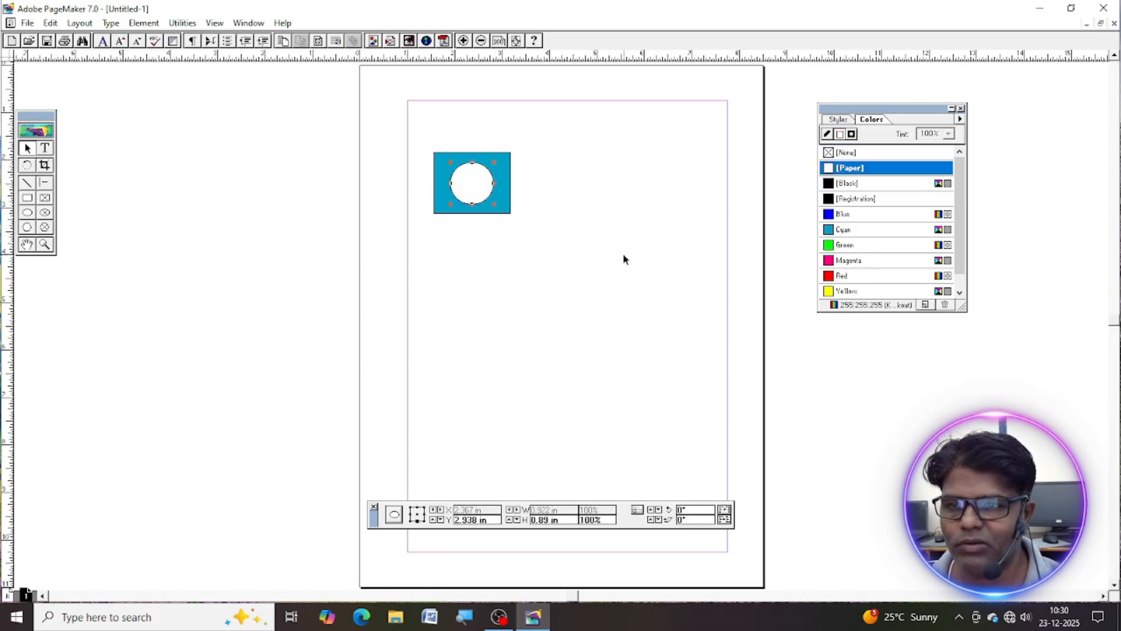
{"action": "left_click", "coordinate": [582, 228]}
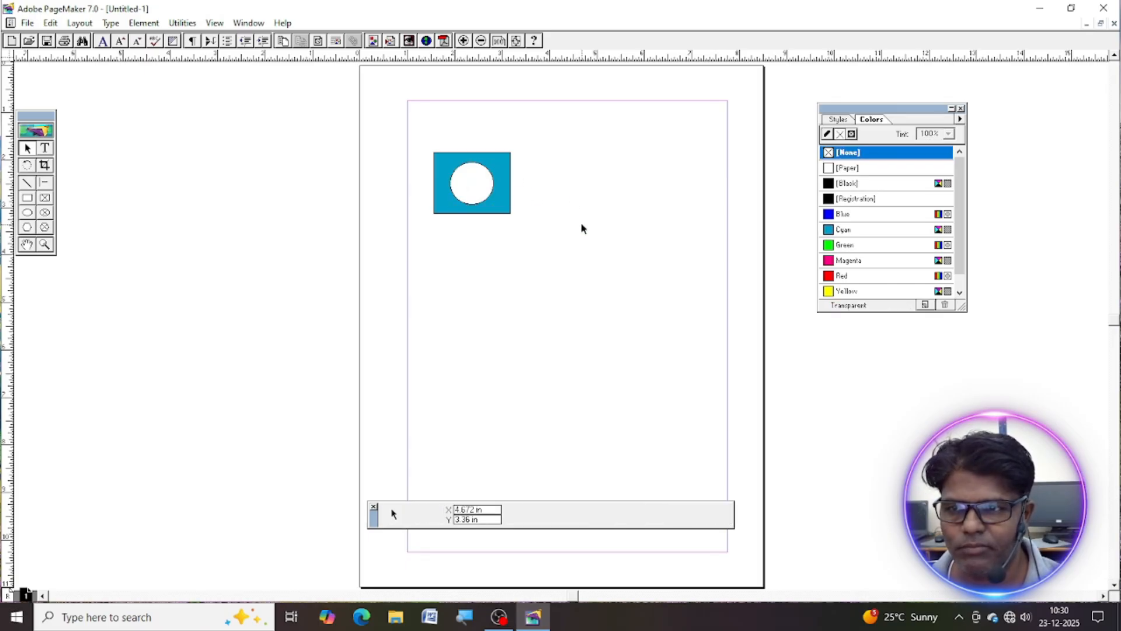
{"action": "mouse_move", "coordinate": [462, 192]}
{"action": "left_mouse_down"}
{"action": "mouse_move", "coordinate": [533, 193]}
{"action": "mouse_move", "coordinate": [466, 193]}
{"action": "left_mouse_up"}
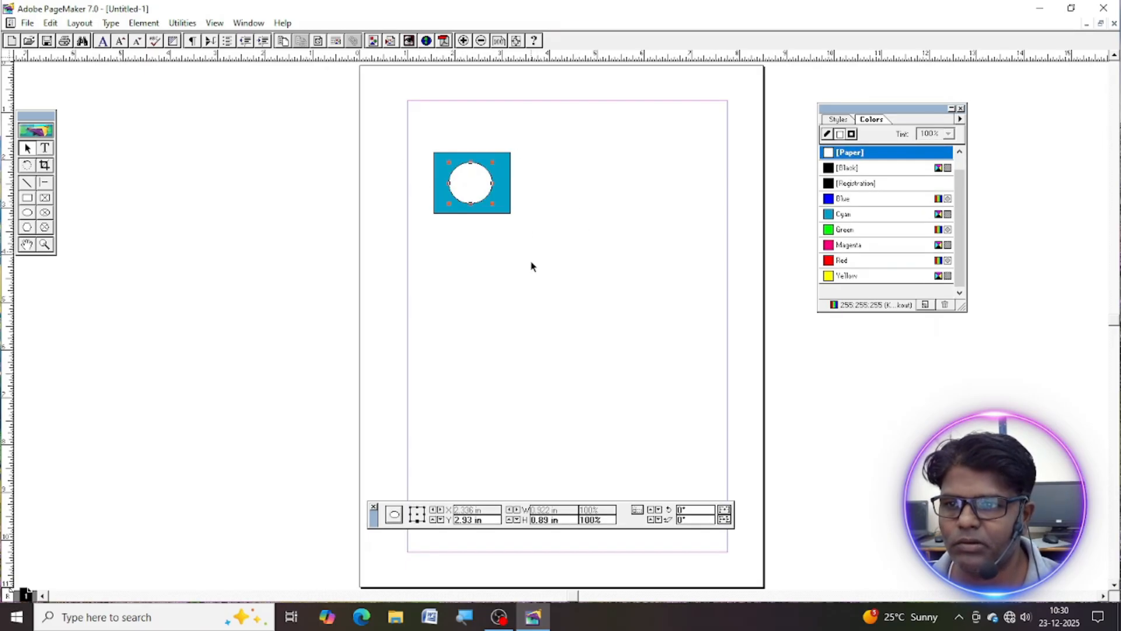
{"action": "left_click", "coordinate": [530, 264]}
Step: Group the rectangle and circle, and move the group slightly right and up on the page
{"action": "left_click_drag", "start_coordinate": [417, 135], "coordinate": [549, 257]}
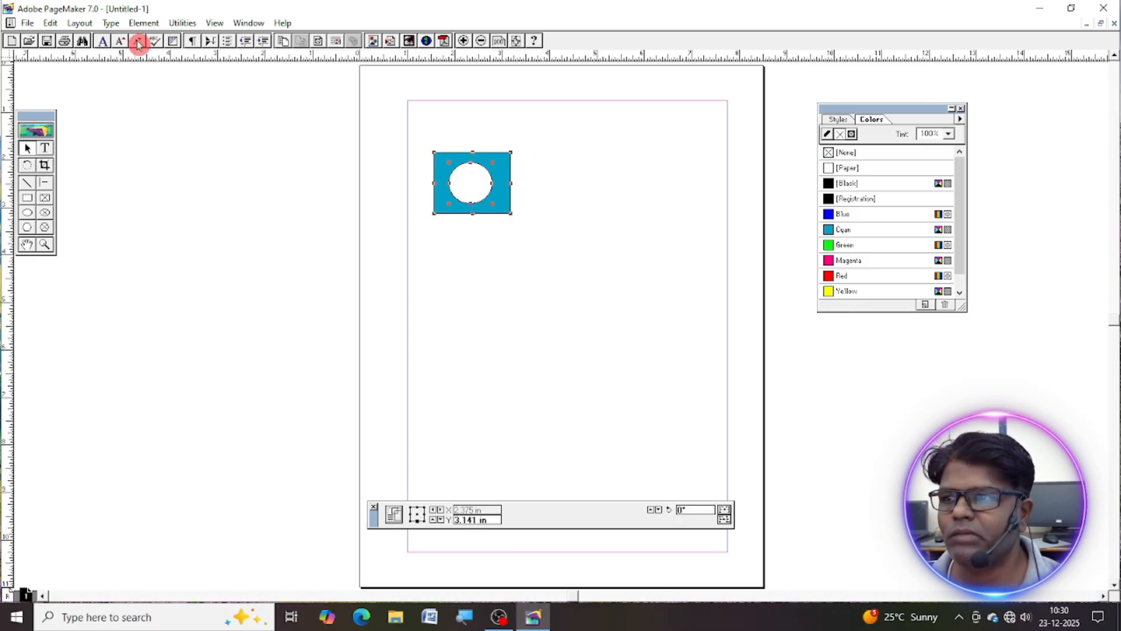
{"action": "left_click", "coordinate": [144, 23]}
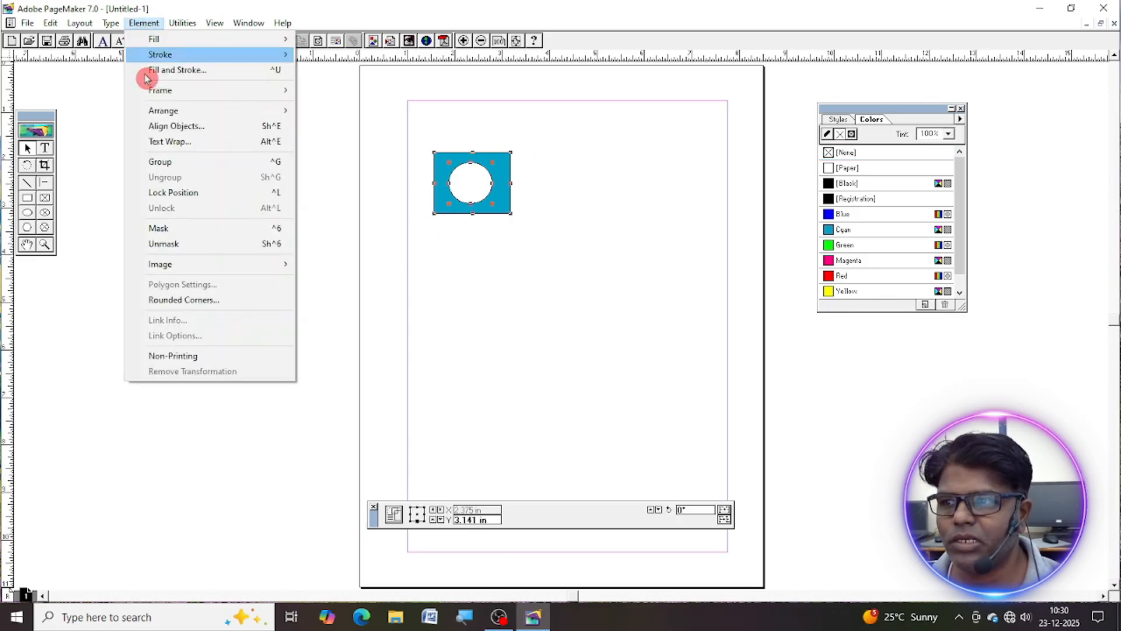
{"action": "left_click", "coordinate": [166, 165]}
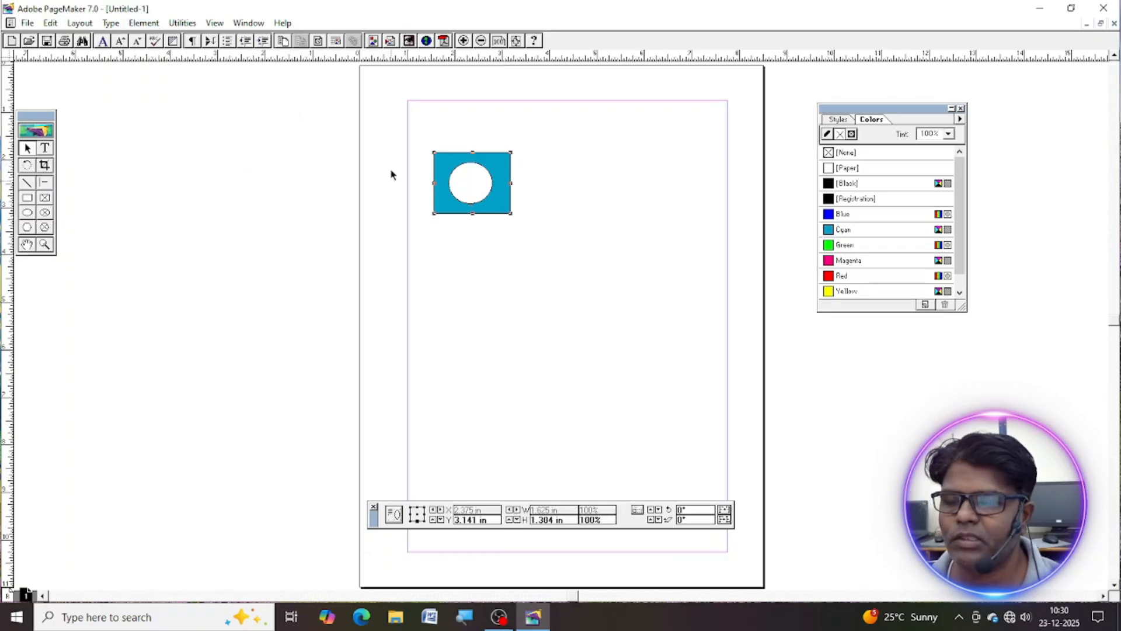
{"action": "left_click_drag", "start_coordinate": [492, 201], "coordinate": [525, 193]}
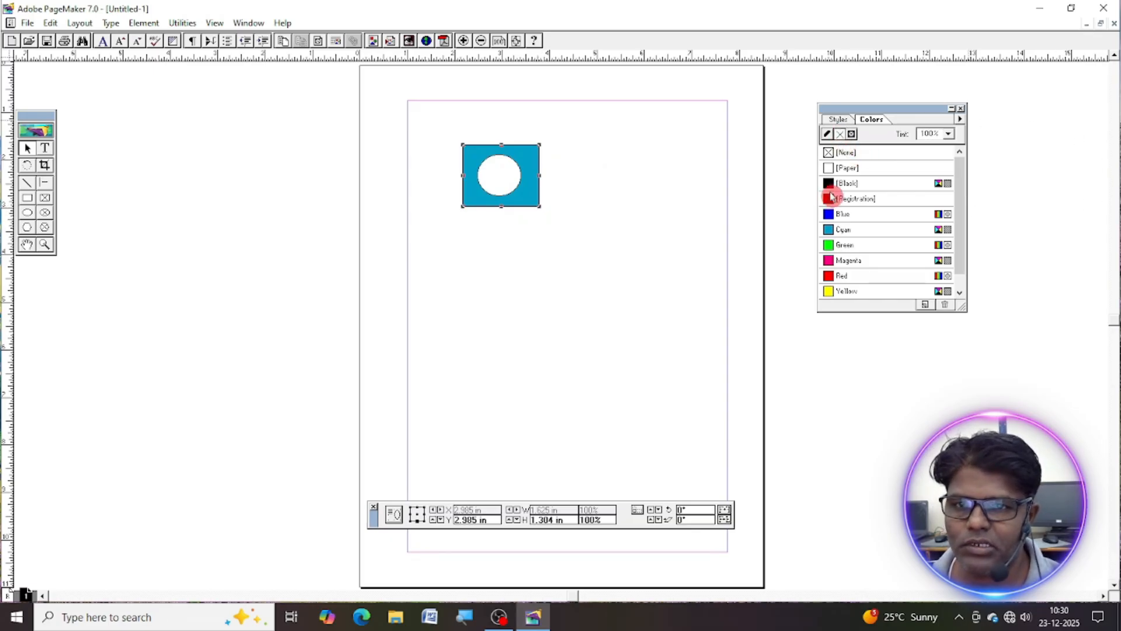
Step: Set the group's fill color to Magenta and its stroke color to Green
{"action": "left_click", "coordinate": [830, 261]}
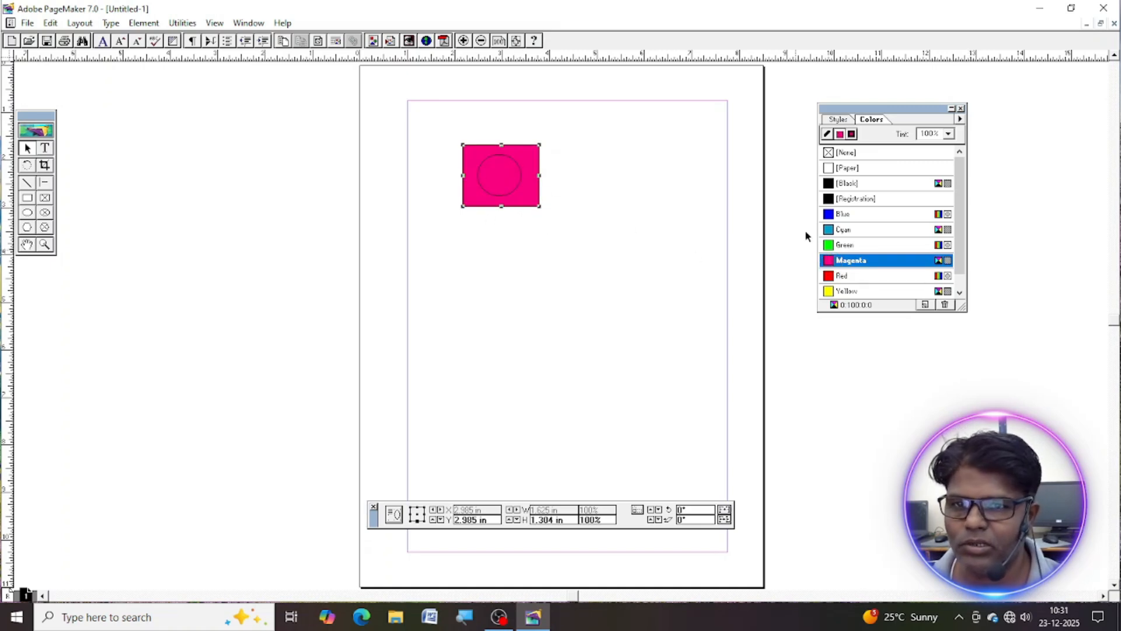
{"action": "left_click", "coordinate": [827, 136]}
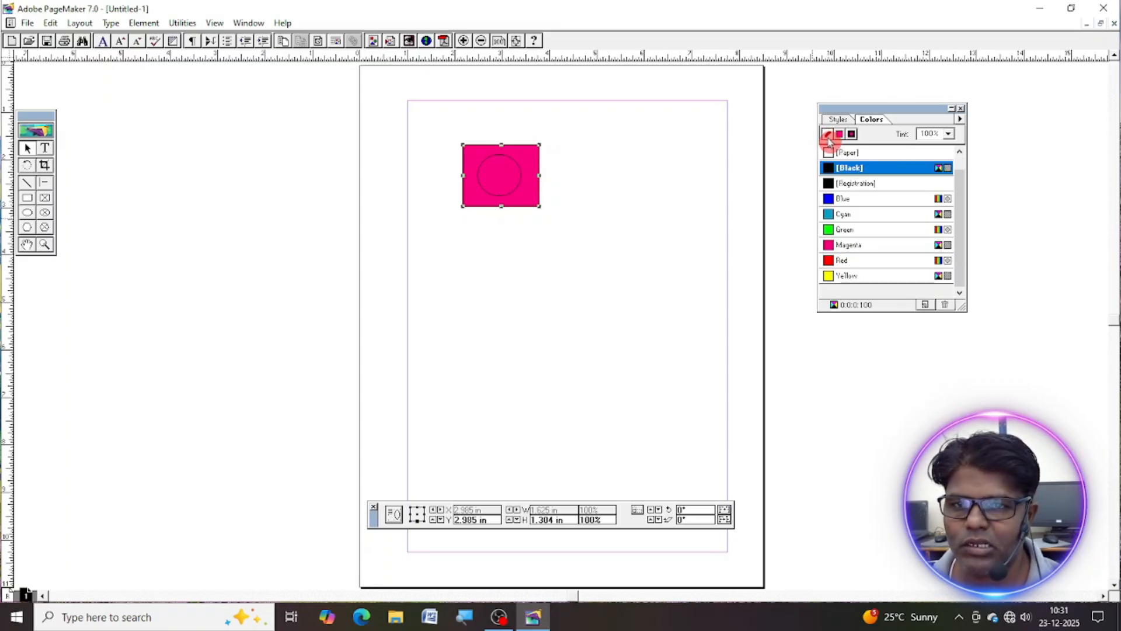
{"action": "left_click", "coordinate": [836, 230]}
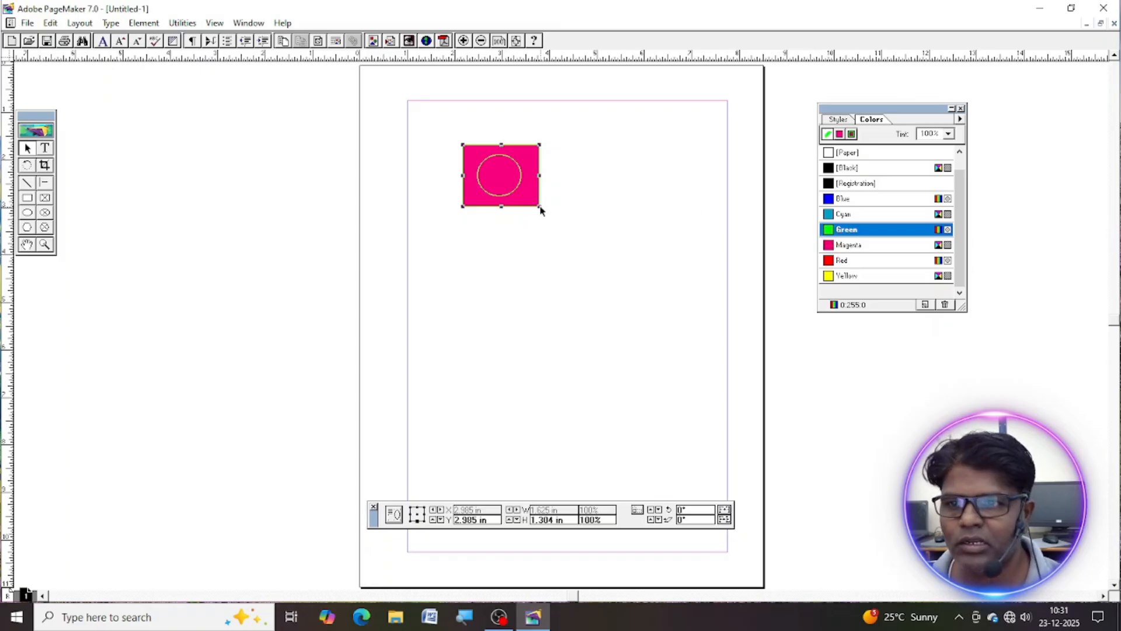
Step: Resize the grouped shapes to about 2.21 in wide and 1.68 in high
{"action": "left_click_drag", "start_coordinate": [540, 207], "coordinate": [606, 277]}
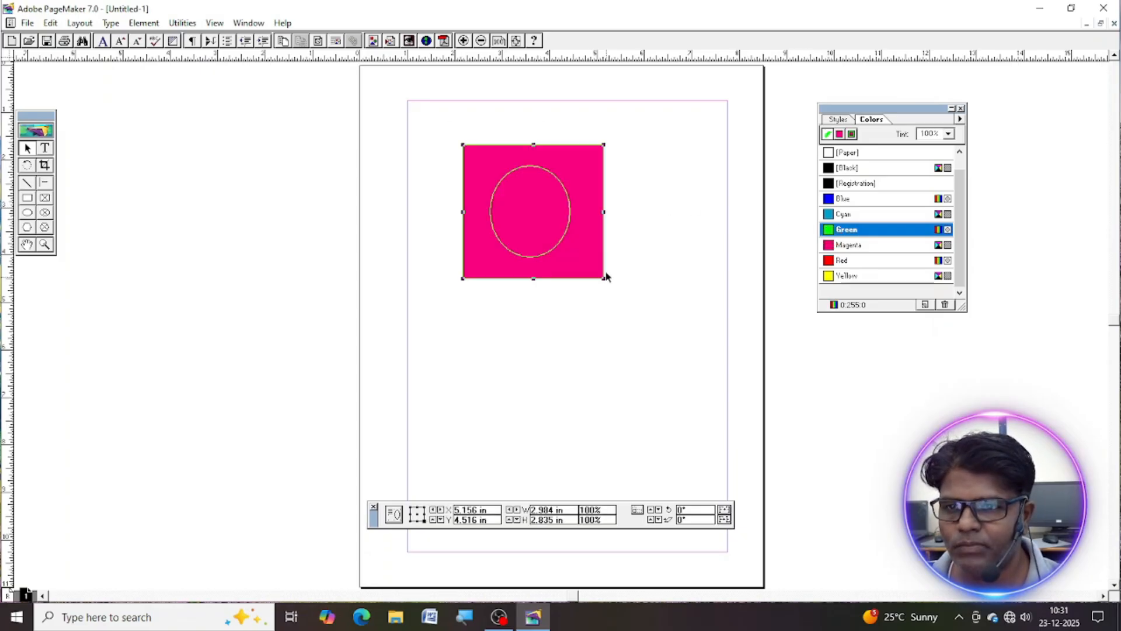
{"action": "left_click_drag", "start_coordinate": [604, 213], "coordinate": [649, 213]}
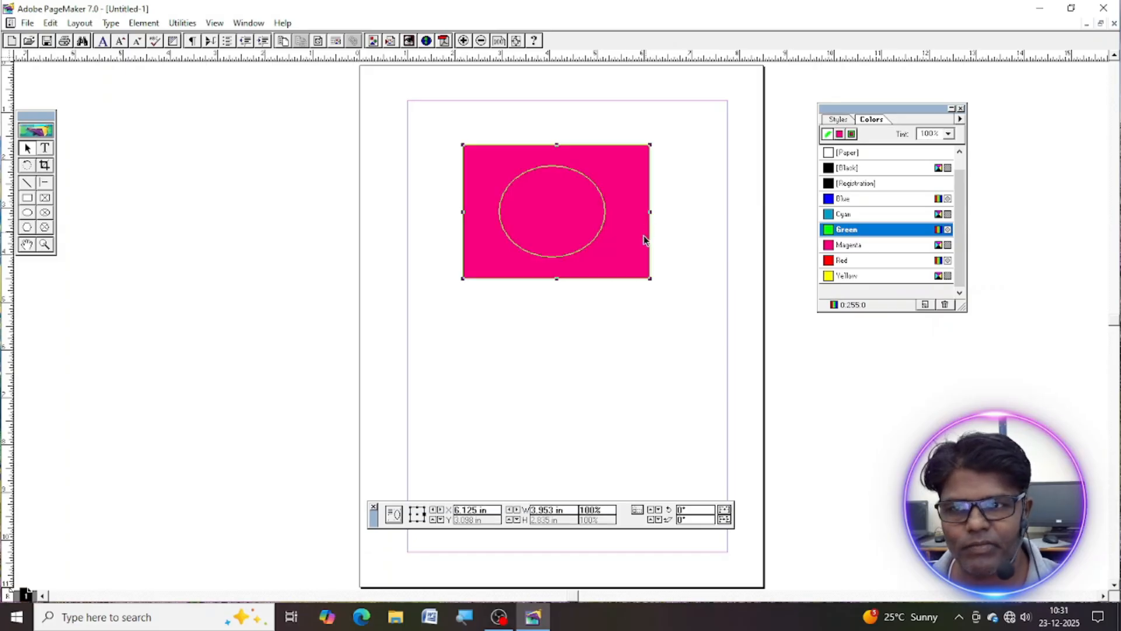
{"action": "left_click_drag", "start_coordinate": [650, 280], "coordinate": [567, 226]}
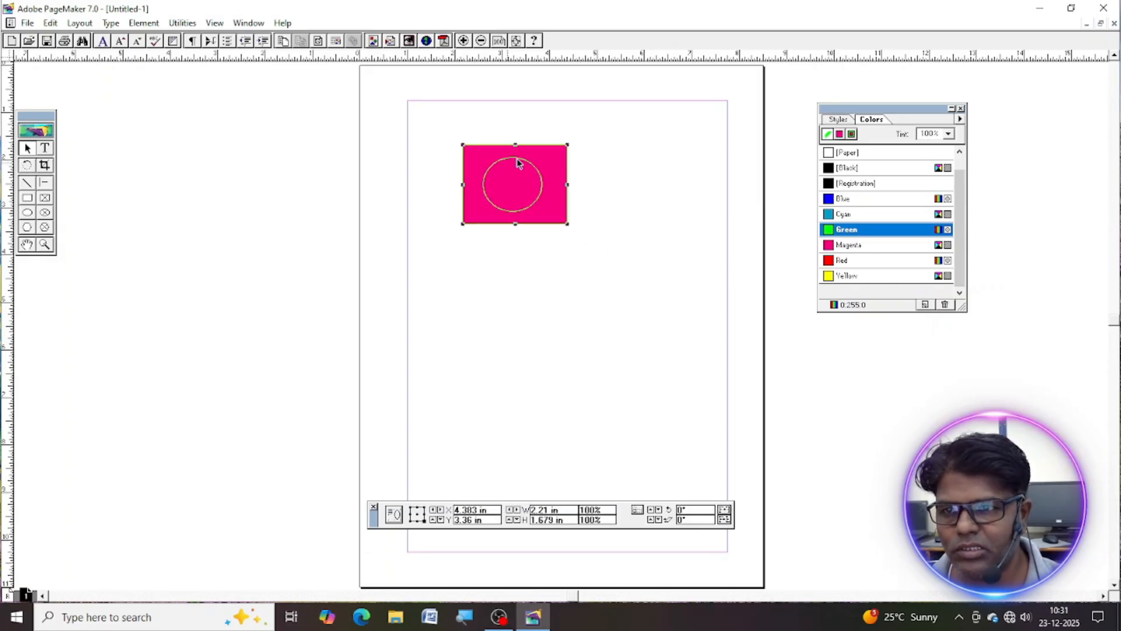
{"action": "left_click", "coordinate": [600, 247]}
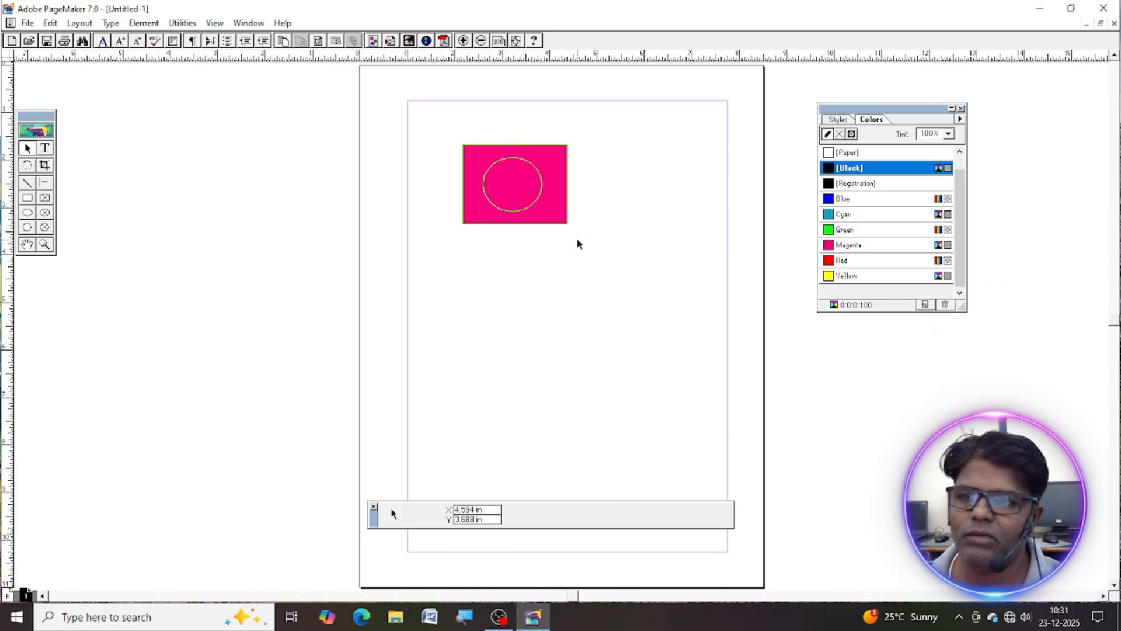
Step: Ungroup the magenta rectangle and circle
{"action": "left_click", "coordinate": [556, 215]}
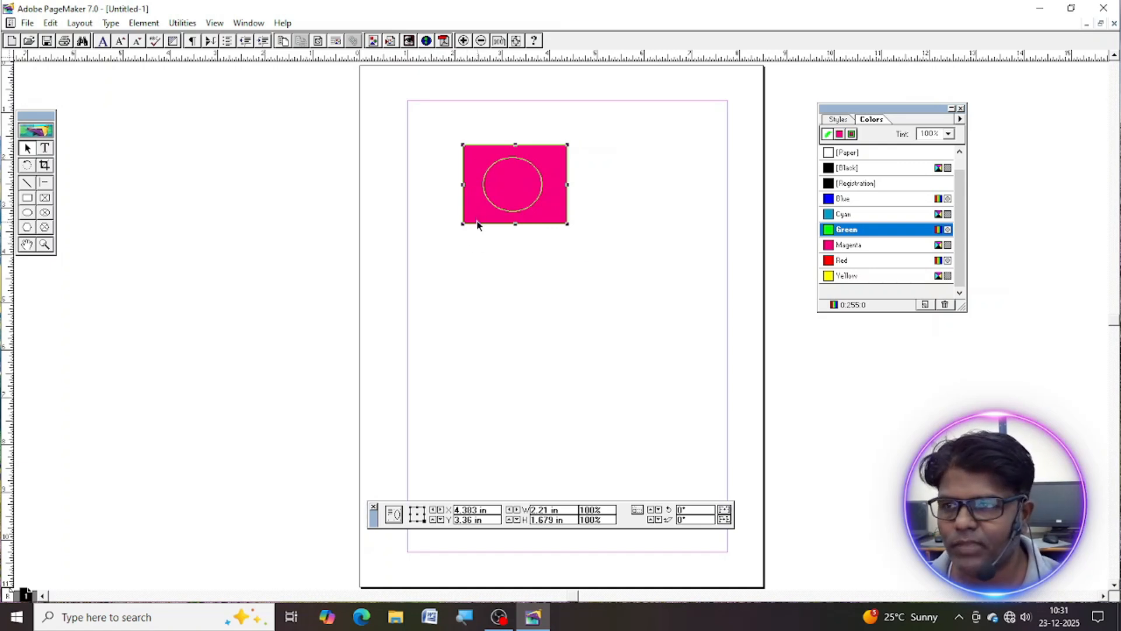
{"action": "left_click", "coordinate": [143, 22]}
{"action": "left_click", "coordinate": [168, 168]}
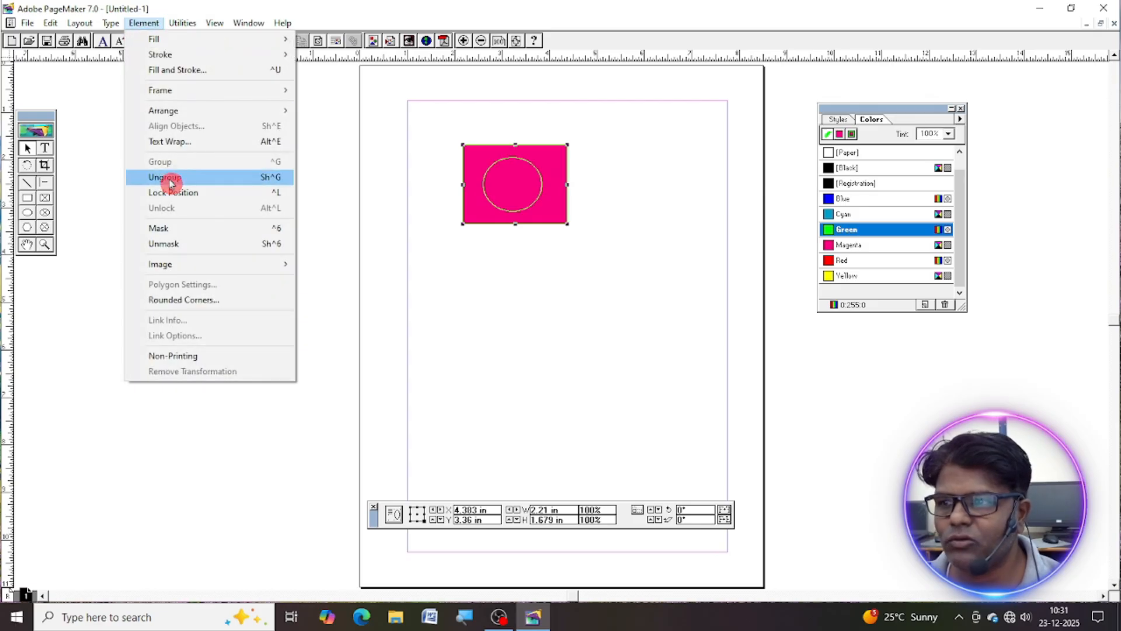
{"action": "left_click", "coordinate": [168, 180]}
{"action": "left_click", "coordinate": [592, 288]}
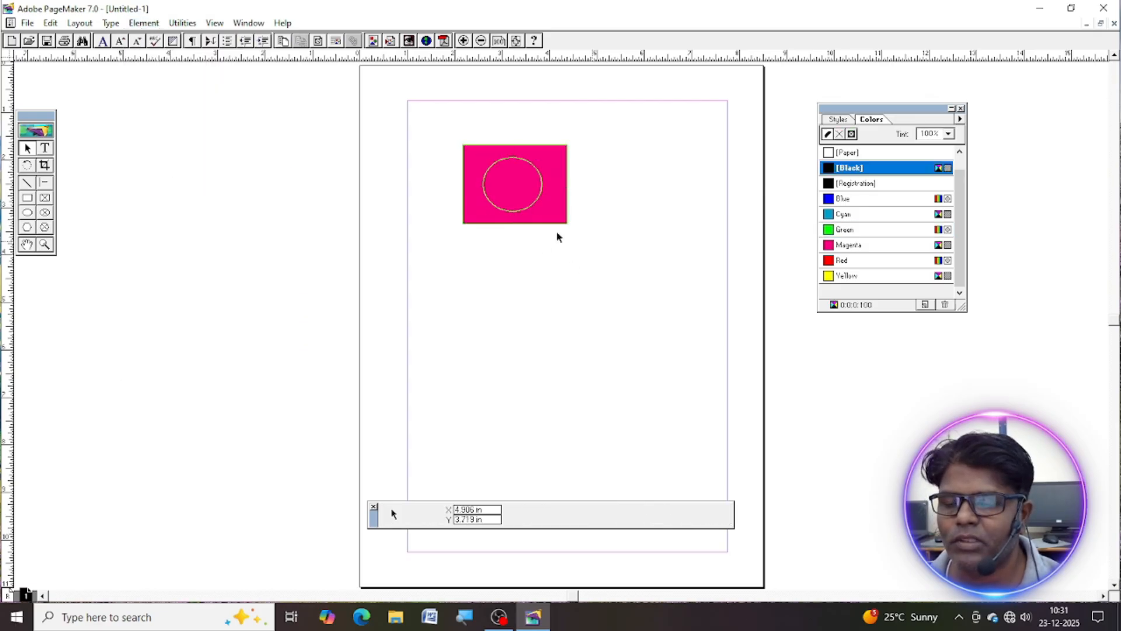
Step: Move the rectangle to the right, clear of the circle
{"action": "left_click_drag", "start_coordinate": [551, 152], "coordinate": [666, 151]}
{"action": "left_click", "coordinate": [528, 168]}
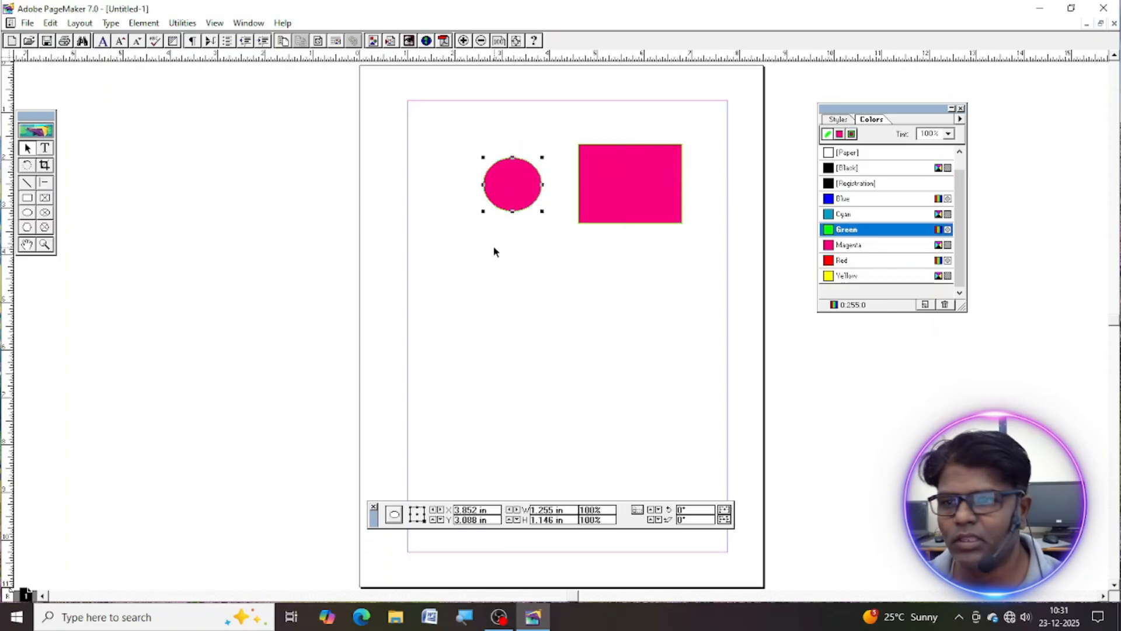
{"action": "left_click", "coordinate": [643, 275]}
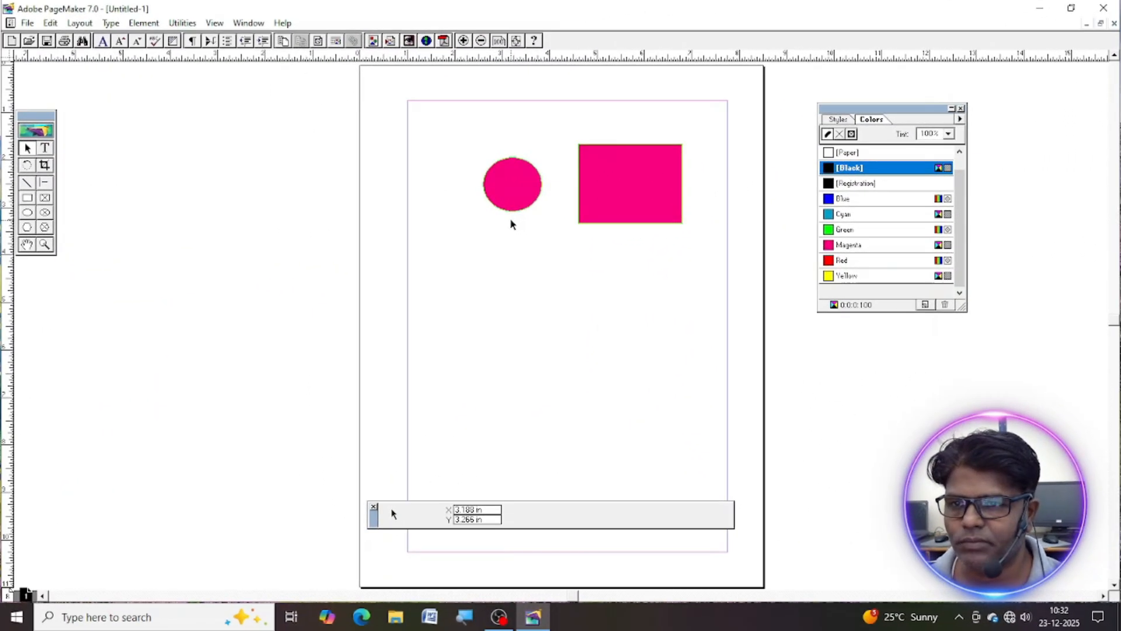
Step: Lock the position of the circle
{"action": "left_click", "coordinate": [510, 184]}
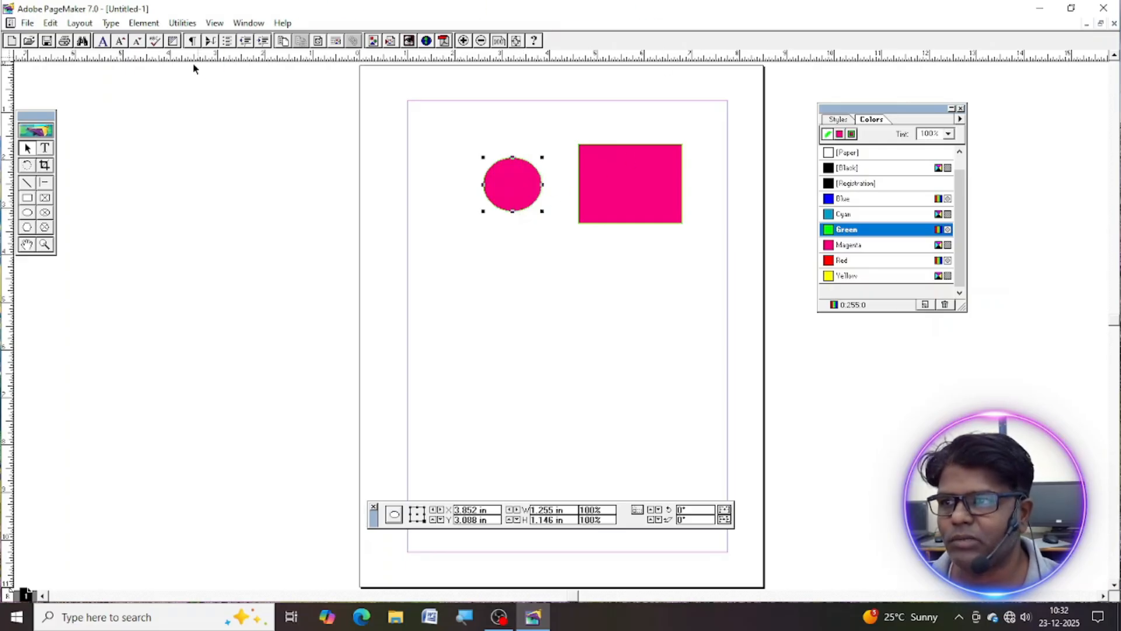
{"action": "left_click", "coordinate": [143, 24]}
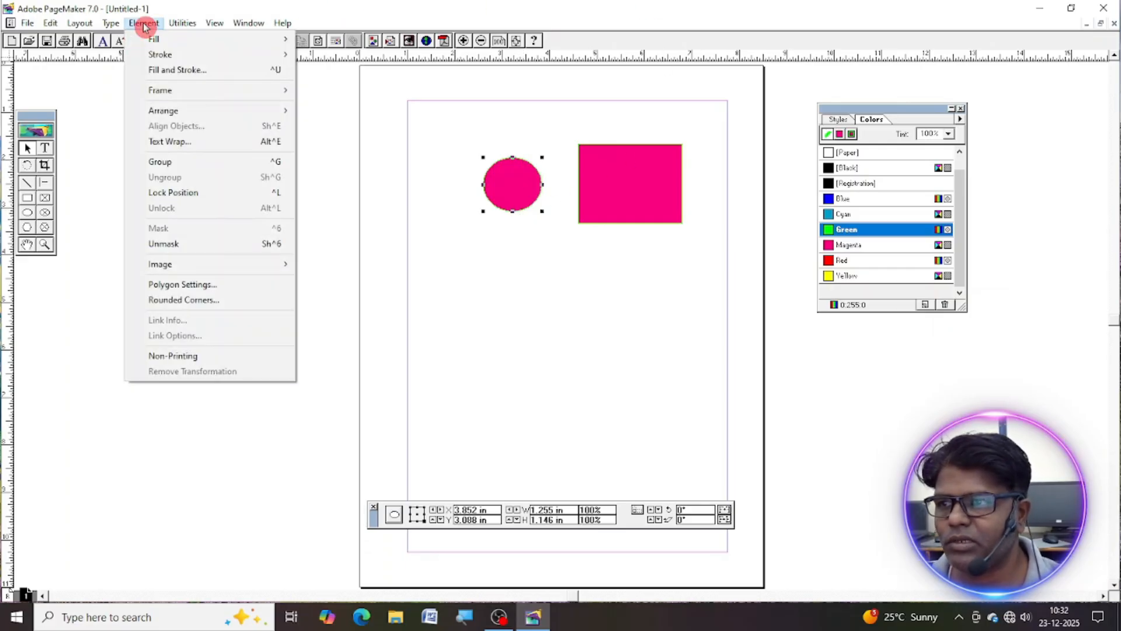
{"action": "left_click", "coordinate": [175, 194]}
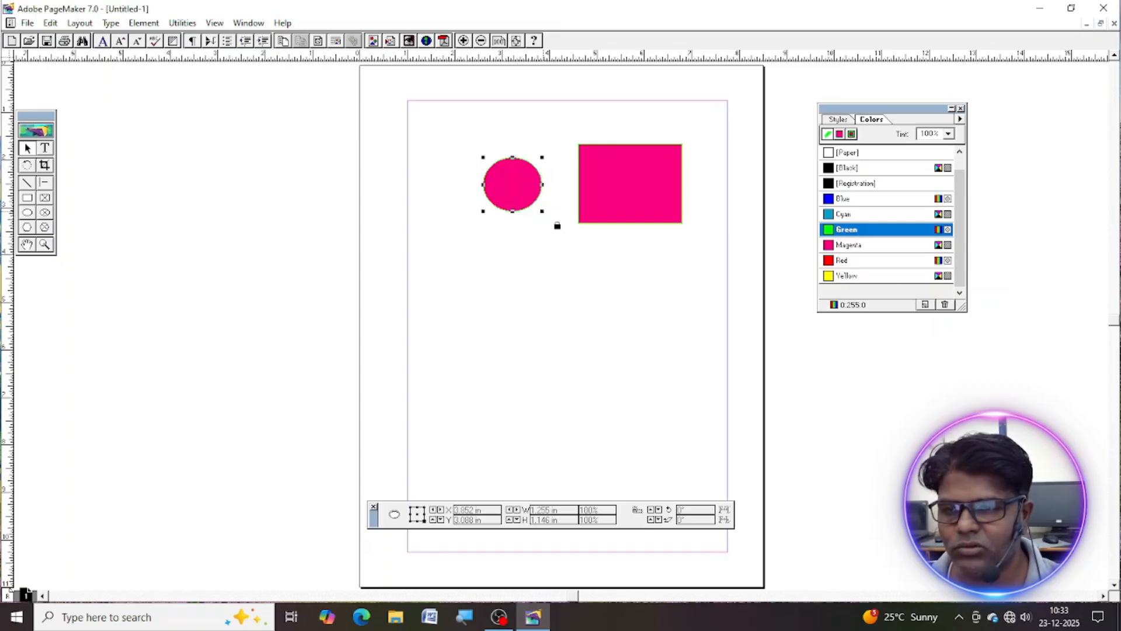
Step: Shrink the magenta rectangle from its corners and shift it slightly up, keeping it beside the circle
{"action": "left_click", "coordinate": [572, 268]}
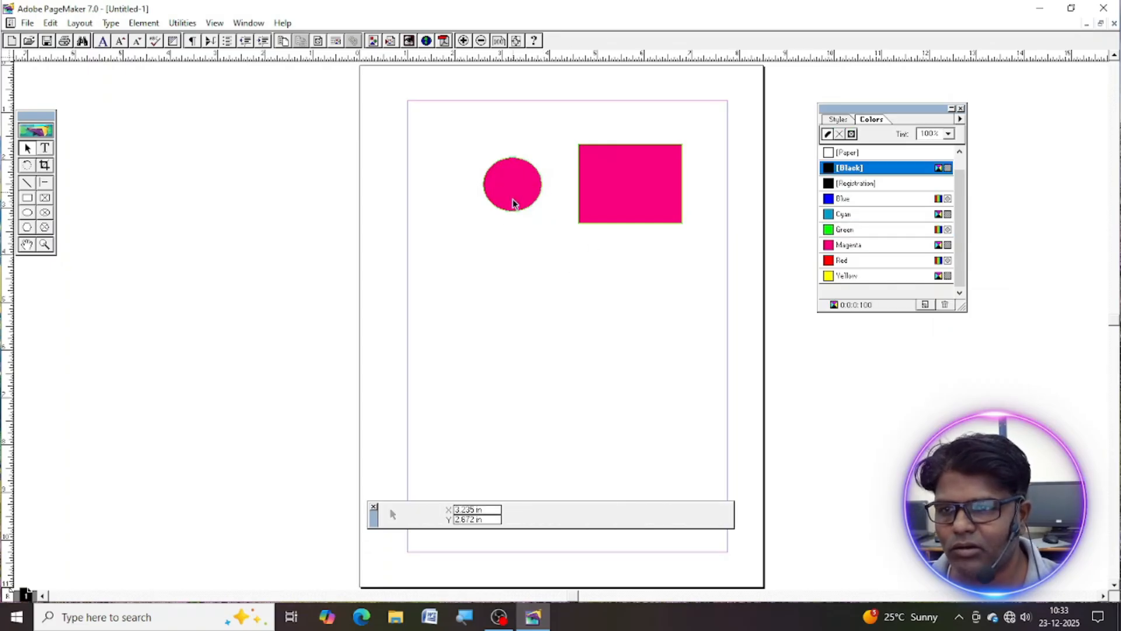
{"action": "left_click", "coordinate": [619, 207]}
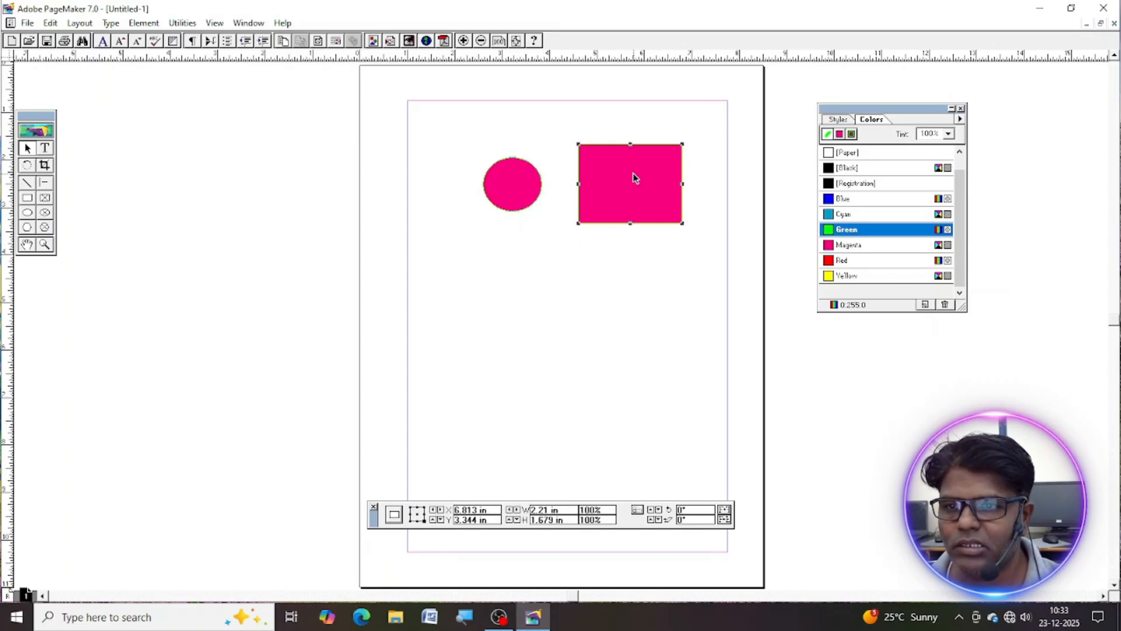
{"action": "left_click_drag", "start_coordinate": [578, 223], "coordinate": [602, 217]}
{"action": "mouse_move", "coordinate": [634, 180]}
{"action": "left_mouse_down"}
{"action": "mouse_move", "coordinate": [613, 378]}
{"action": "mouse_move", "coordinate": [563, 378]}
{"action": "mouse_move", "coordinate": [501, 309]}
{"action": "mouse_move", "coordinate": [618, 223]}
{"action": "mouse_move", "coordinate": [632, 167]}
{"action": "left_mouse_up"}
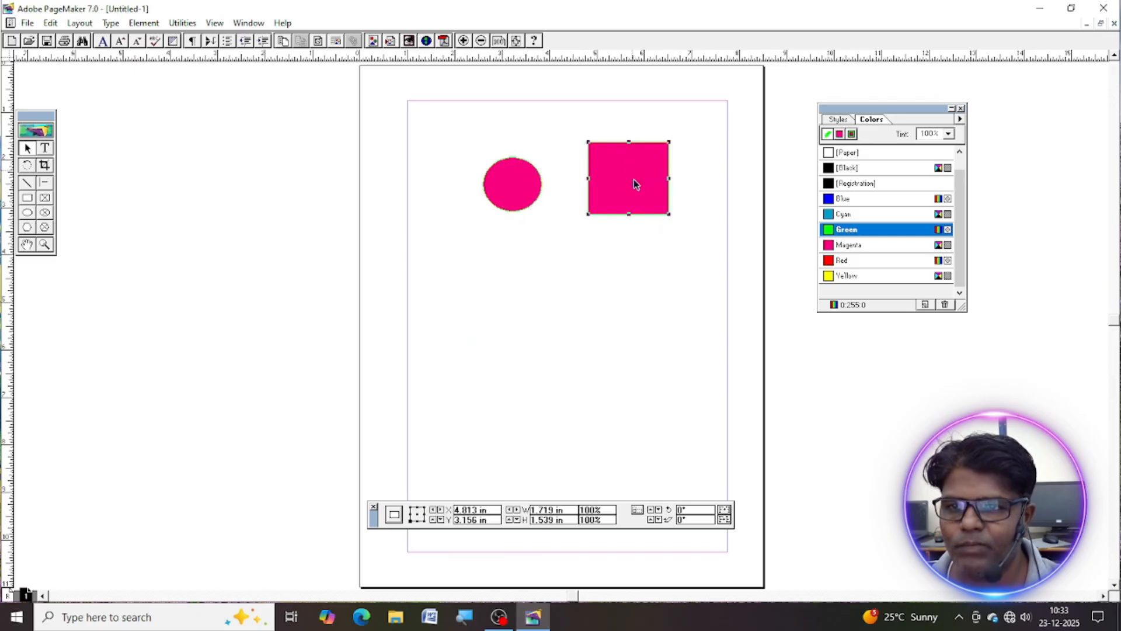
{"action": "mouse_move", "coordinate": [670, 213]}
{"action": "left_mouse_down"}
{"action": "mouse_move", "coordinate": [695, 253]}
{"action": "mouse_move", "coordinate": [658, 193]}
{"action": "mouse_move", "coordinate": [661, 207]}
{"action": "left_mouse_up"}
Step: Unlock the circle's position, then reposition and resize it to about 1.41 in wide and 1.32 in high
{"action": "left_click", "coordinate": [507, 188]}
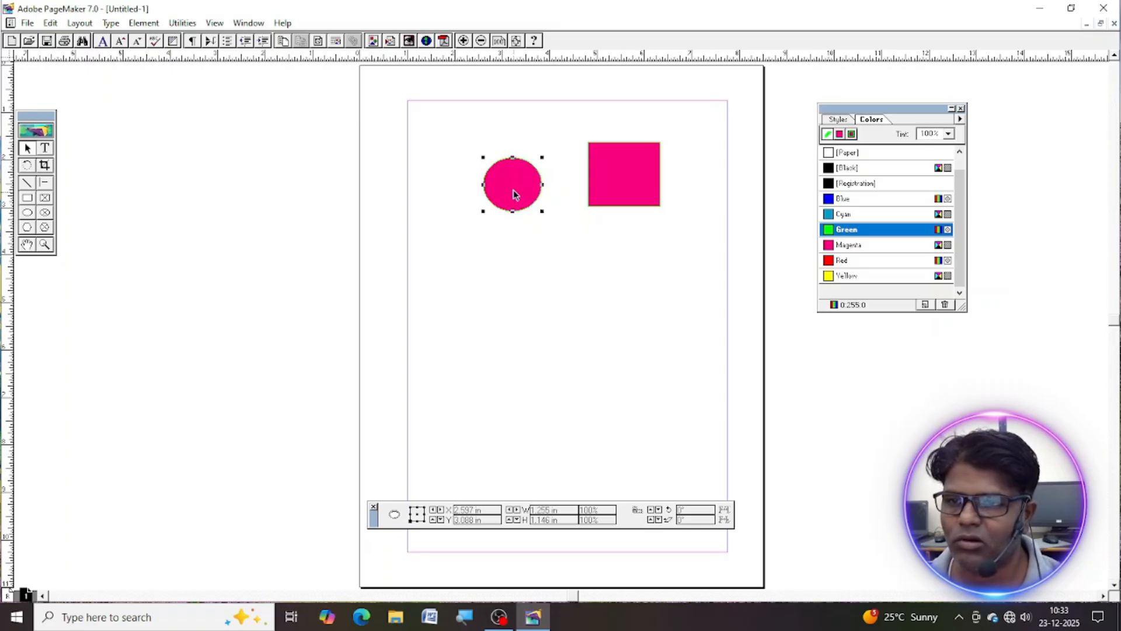
{"action": "left_click", "coordinate": [144, 25]}
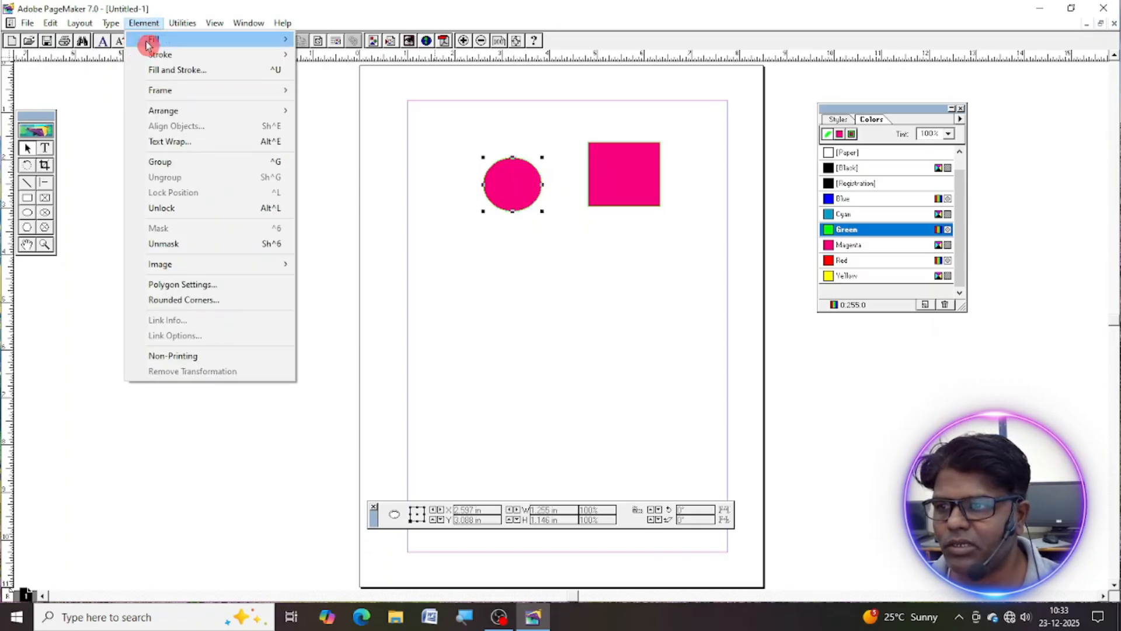
{"action": "left_click", "coordinate": [173, 211]}
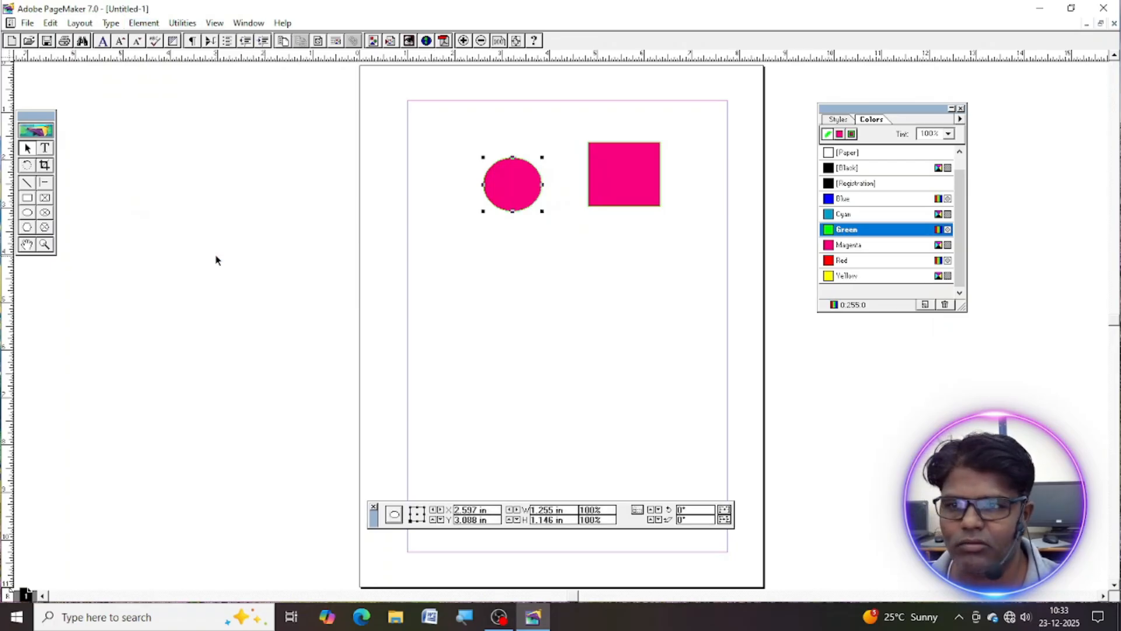
{"action": "left_click_drag", "start_coordinate": [515, 183], "coordinate": [539, 199]}
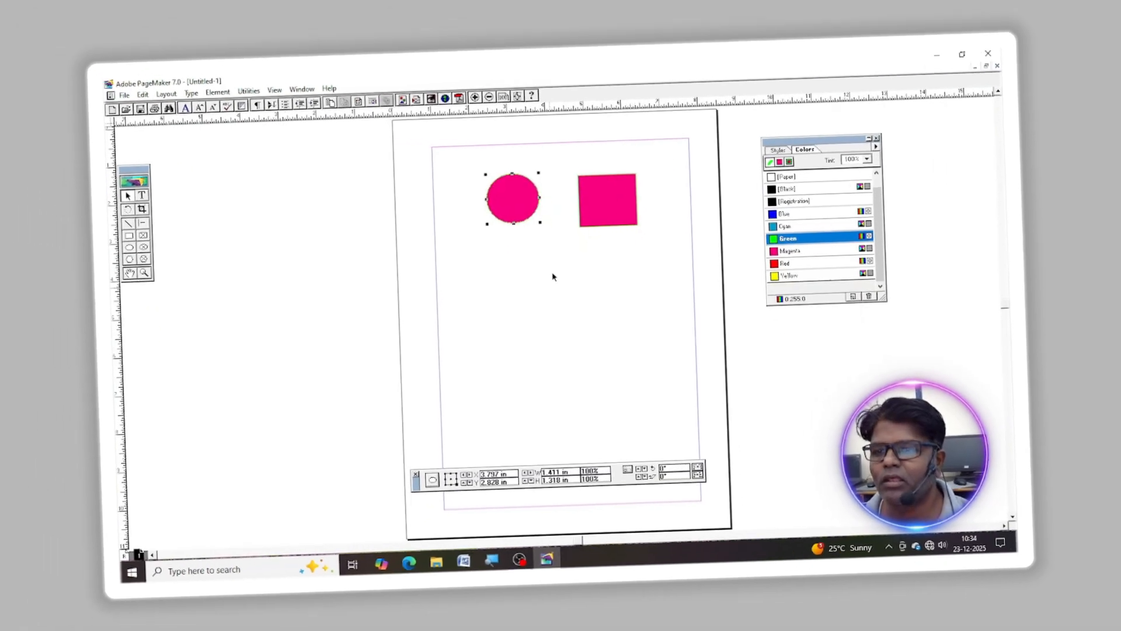
{"action": "left_click", "coordinate": [523, 283]}
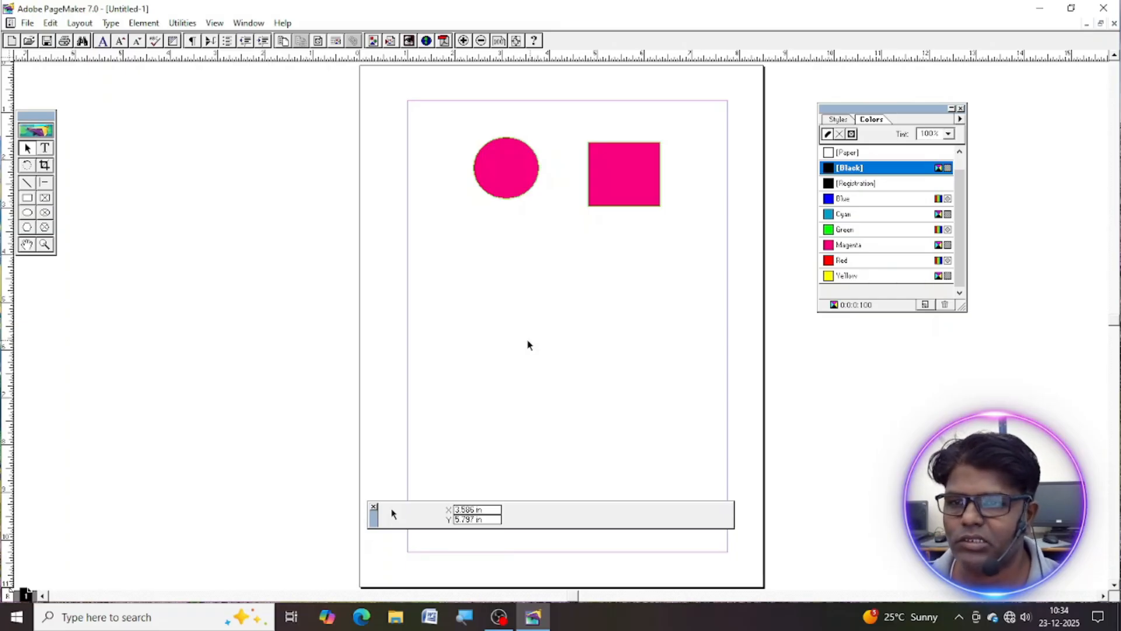
Step: Place the image tr (37) from the Pagemaker Photos folder below the shapes, about 2.2 in wide and 3.03 in high
{"action": "left_click", "coordinate": [27, 23]}
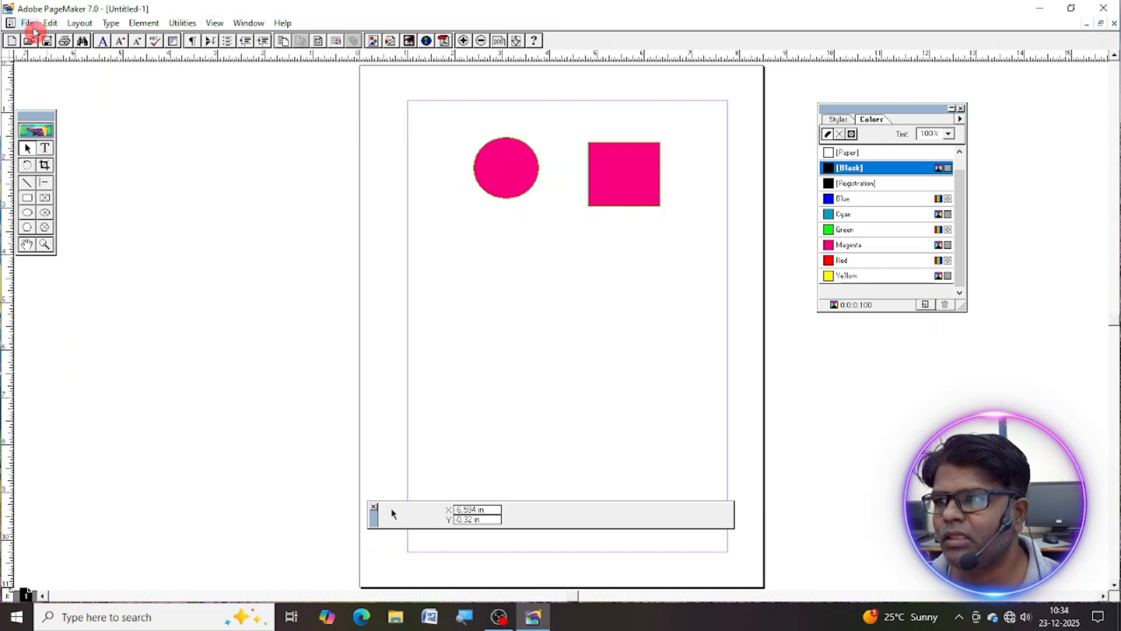
{"action": "left_click", "coordinate": [69, 166]}
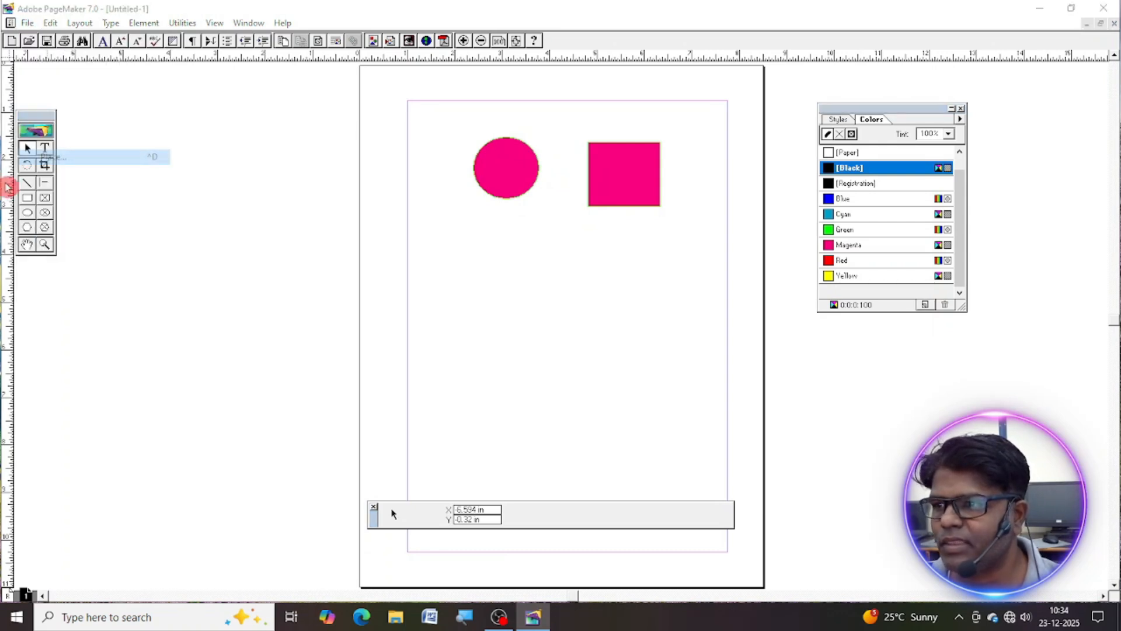
{"action": "left_click", "coordinate": [287, 164]}
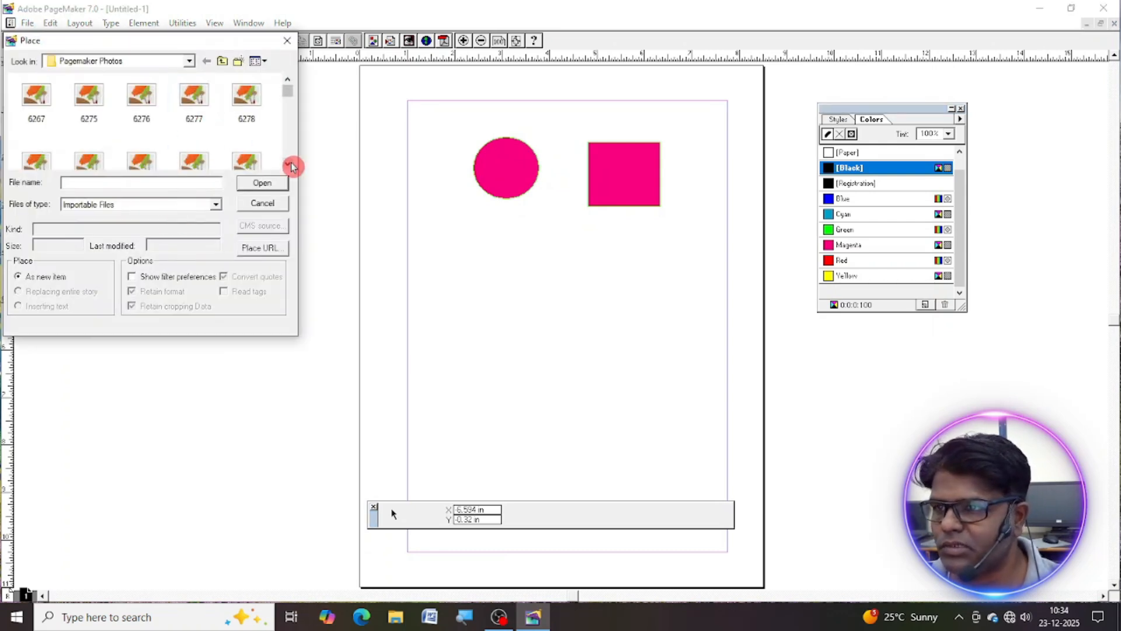
{"action": "left_click", "coordinate": [287, 164]}
{"action": "left_click", "coordinate": [288, 164]}
{"action": "left_click", "coordinate": [287, 164]}
{"action": "left_click", "coordinate": [289, 164]}
{"action": "left_click", "coordinate": [290, 164]}
{"action": "left_click", "coordinate": [289, 164]}
{"action": "left_click", "coordinate": [290, 164]}
{"action": "left_click", "coordinate": [195, 144]}
{"action": "scroll", "coordinate": [257, 165], "scroll_direction": "down", "scroll_amount": 10}
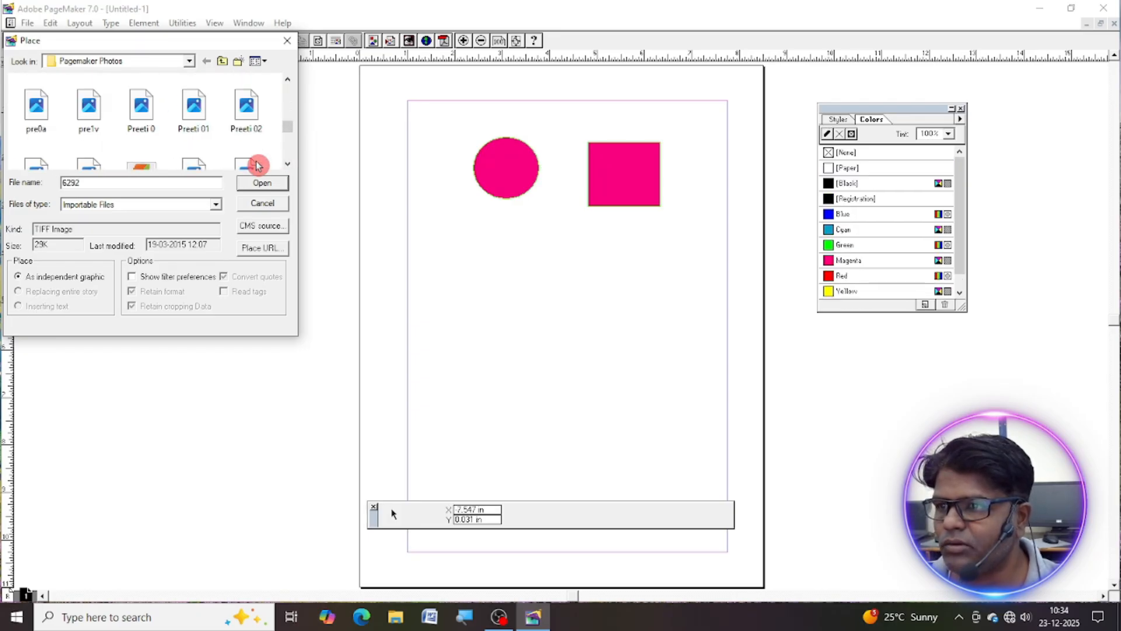
{"action": "scroll", "coordinate": [257, 165], "scroll_direction": "down", "scroll_amount": 3}
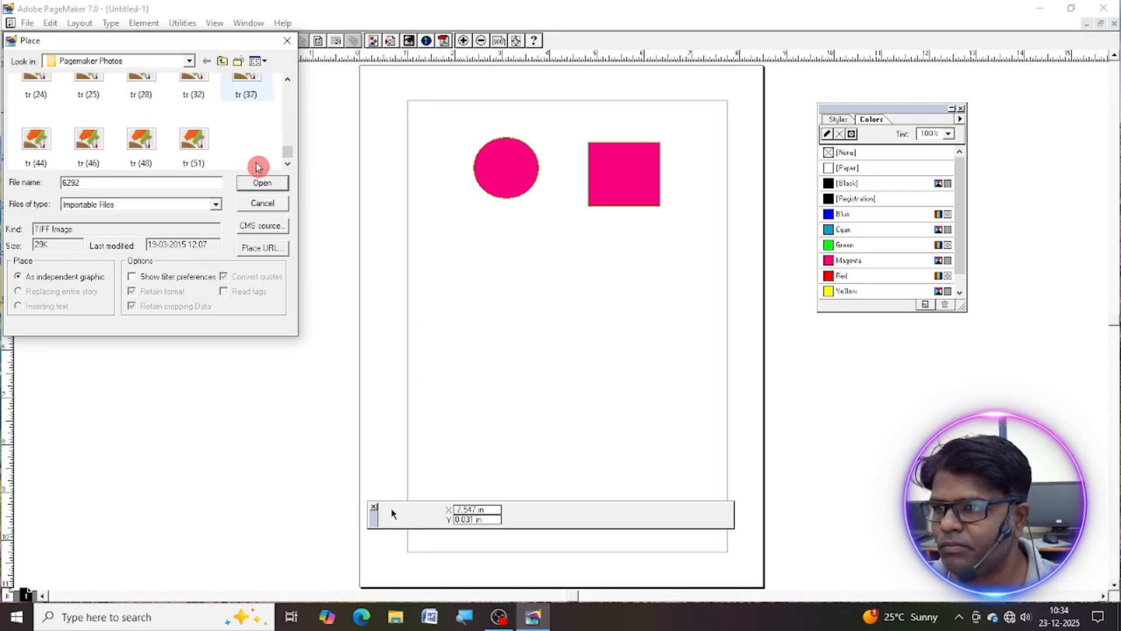
{"action": "left_click", "coordinate": [250, 87]}
{"action": "left_click", "coordinate": [262, 183]}
{"action": "left_click_drag", "start_coordinate": [446, 258], "coordinate": [550, 402]}
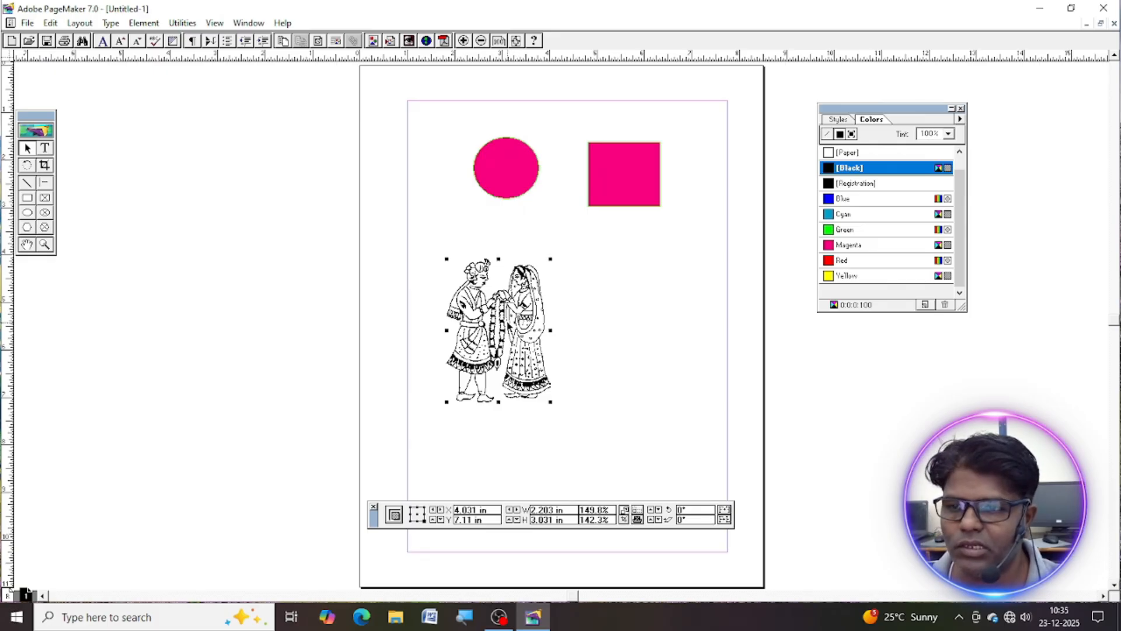
Step: Colour the placed couple image magenta and move it to the right, centred below the two shapes
{"action": "left_click", "coordinate": [829, 247]}
{"action": "left_click_drag", "start_coordinate": [515, 334], "coordinate": [581, 317]}
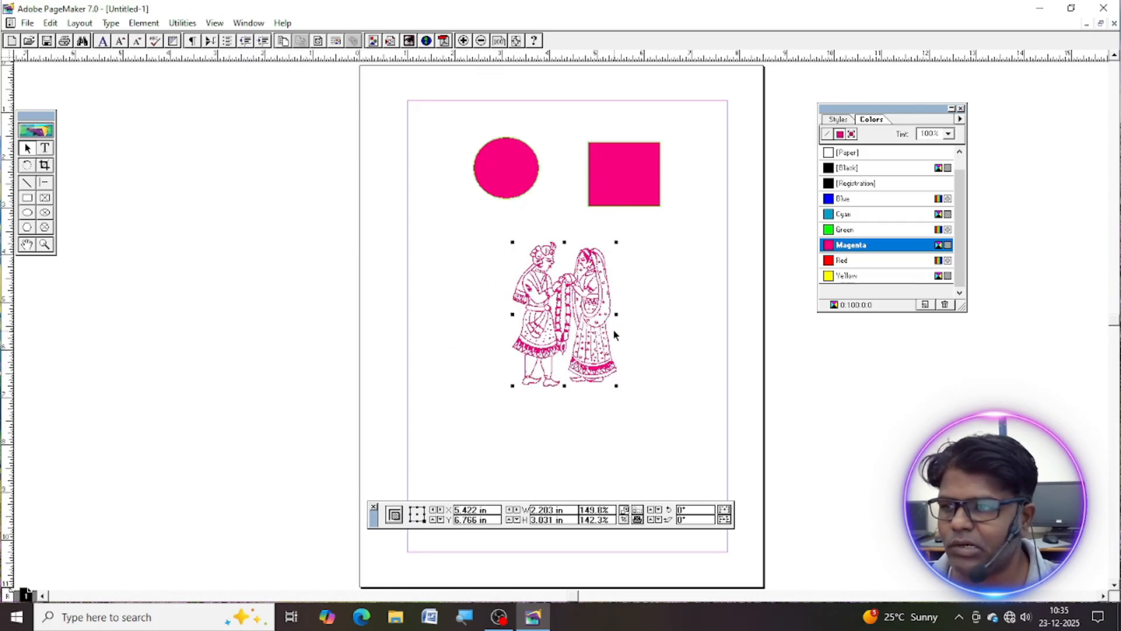
{"action": "left_click_drag", "start_coordinate": [593, 336], "coordinate": [593, 359]}
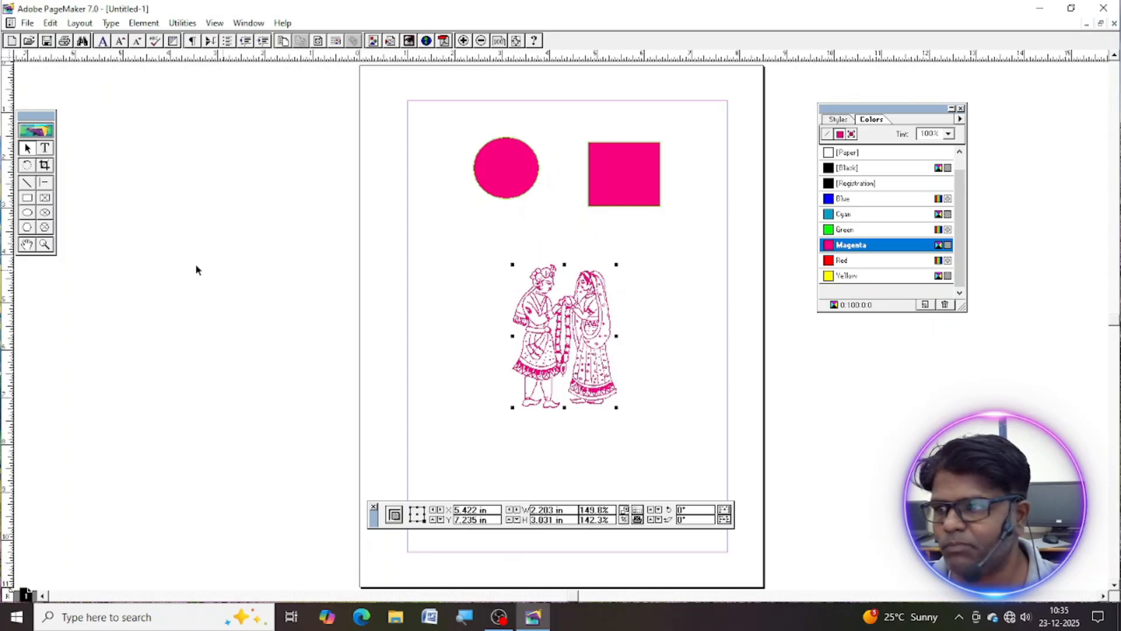
Step: Draw an unfilled ellipse about 2.81 in wide and 2.77 in high over the upper part of the couple image
{"action": "left_click", "coordinate": [27, 213]}
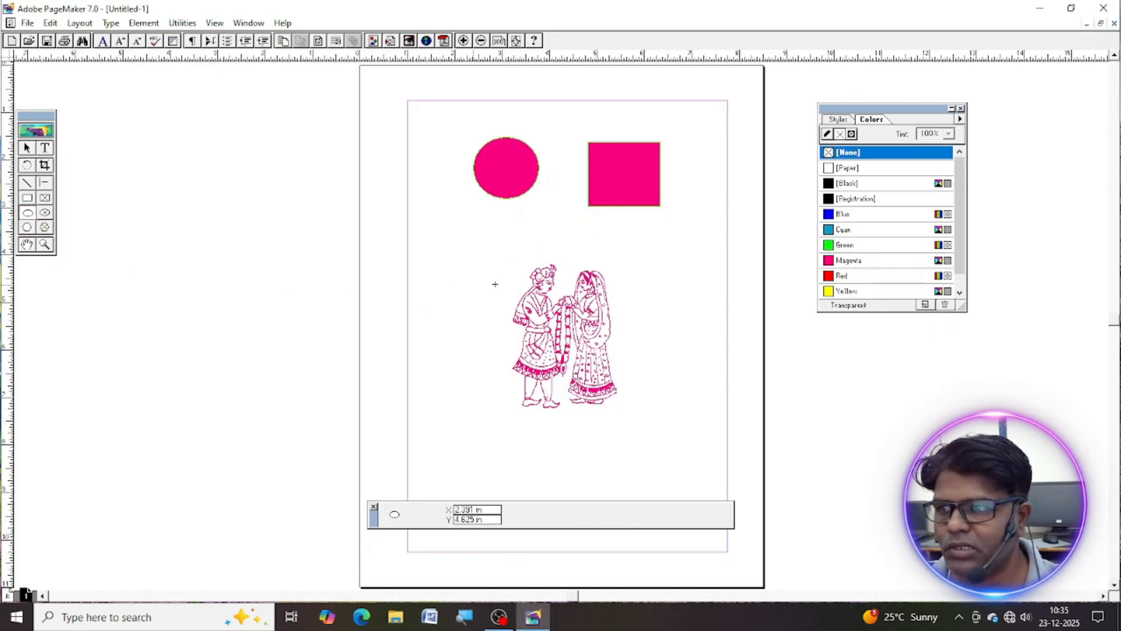
{"action": "left_click_drag", "start_coordinate": [497, 239], "coordinate": [630, 369]}
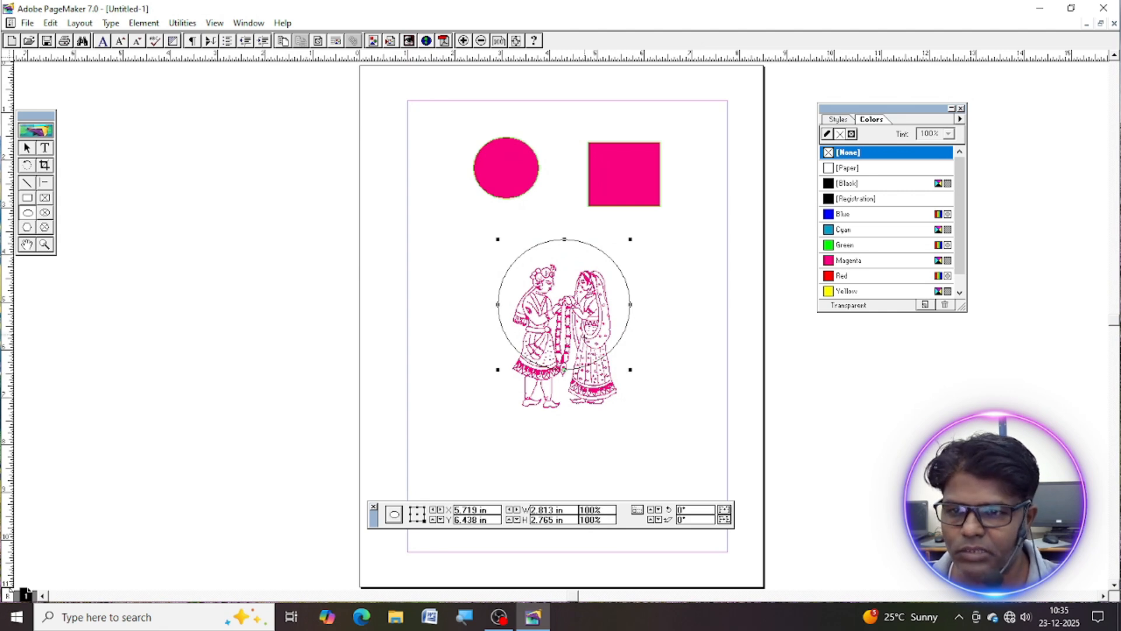
{"action": "left_click", "coordinate": [27, 148]}
{"action": "left_click", "coordinate": [222, 172]}
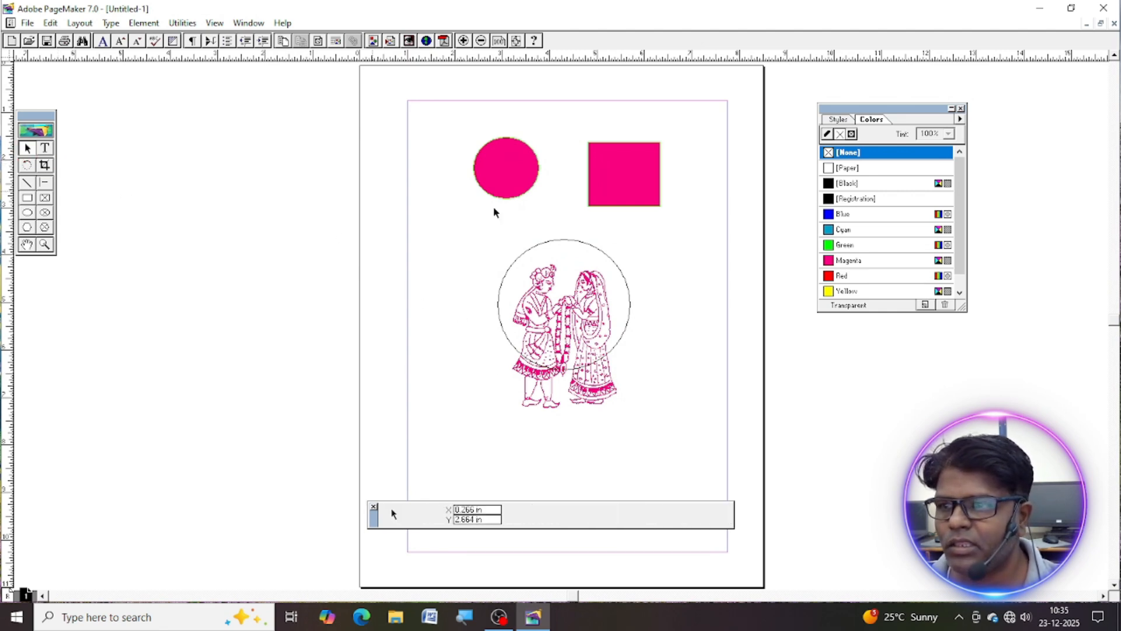
Step: Mask the couple image with the ellipse drawn over it
{"action": "left_click_drag", "start_coordinate": [468, 224], "coordinate": [666, 456]}
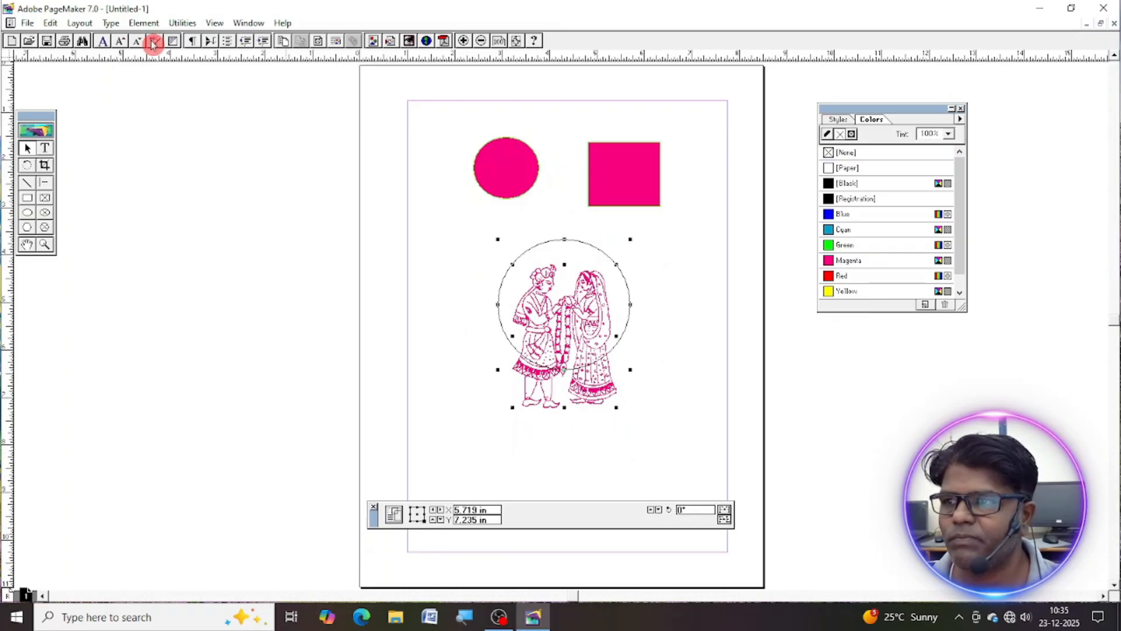
{"action": "left_click", "coordinate": [144, 23]}
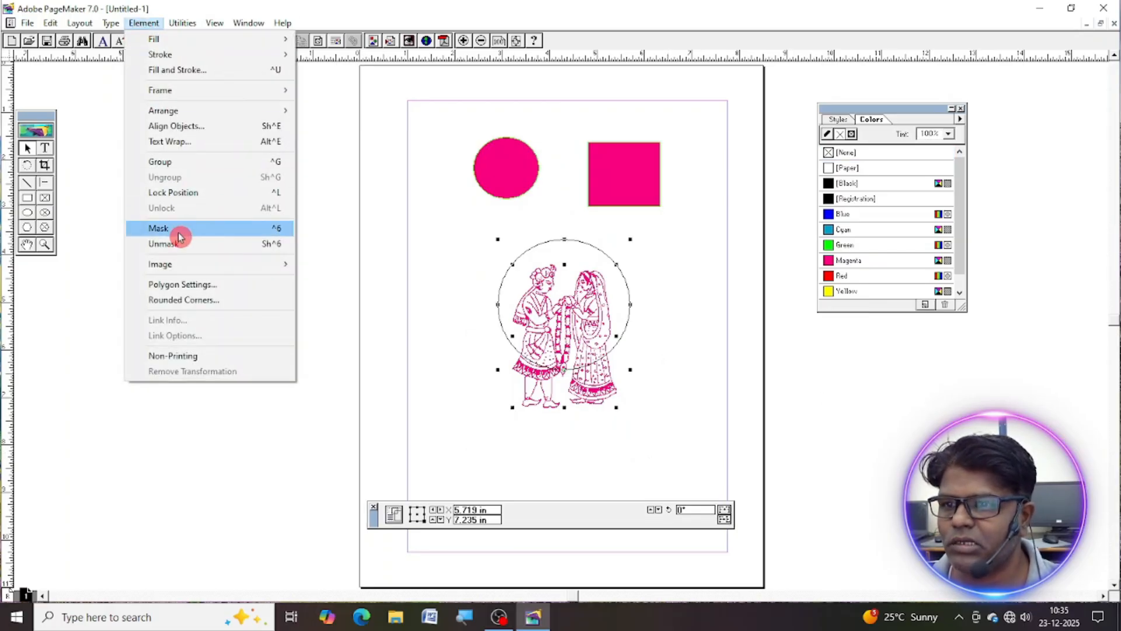
{"action": "left_click", "coordinate": [158, 228]}
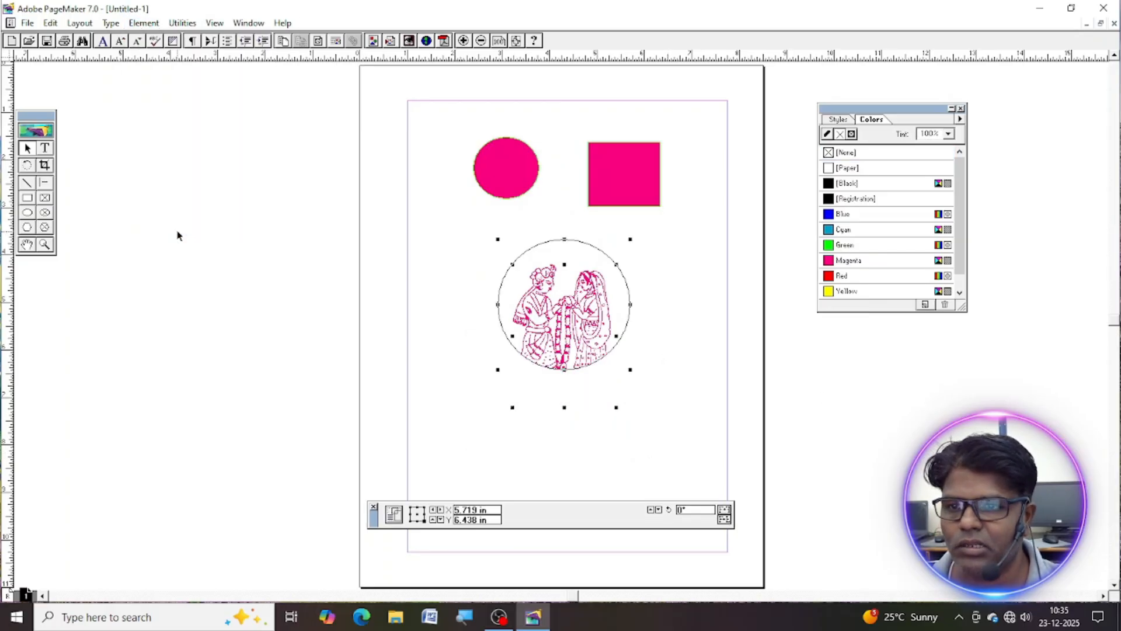
{"action": "left_click", "coordinate": [672, 289]}
Step: Shift the masked couple image slightly up and to the right inside the ellipse
{"action": "left_click", "coordinate": [557, 316]}
{"action": "left_click_drag", "start_coordinate": [558, 316], "coordinate": [566, 316]}
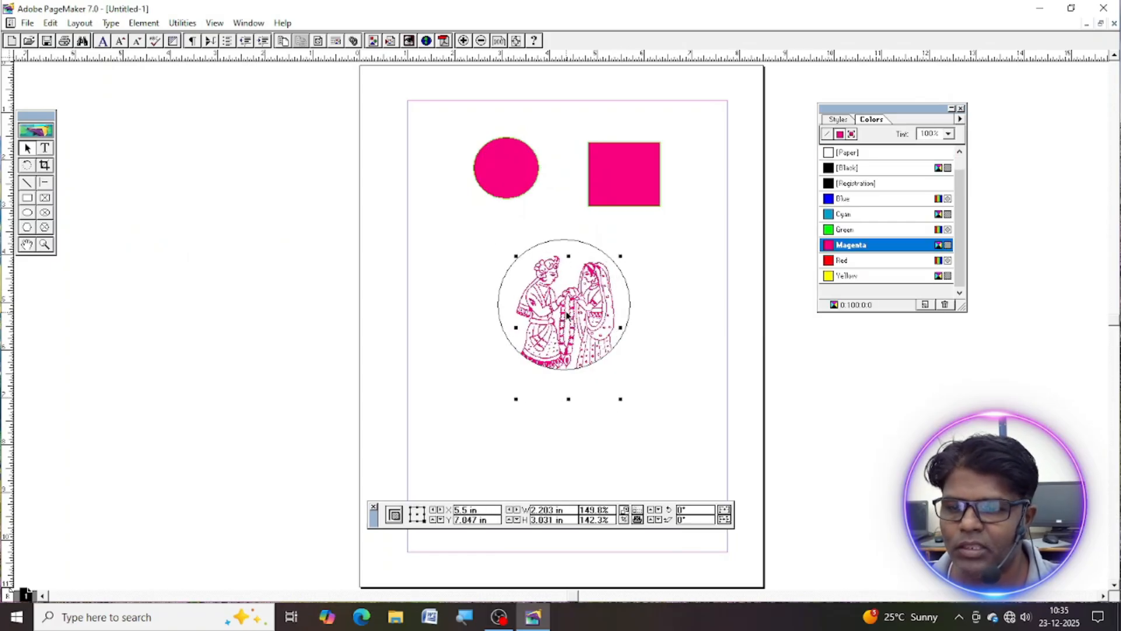
{"action": "left_click", "coordinate": [664, 242]}
Step: Group the masked image with its ellipse and move the group slightly down and left
{"action": "left_click_drag", "start_coordinate": [686, 239], "coordinate": [373, 403]}
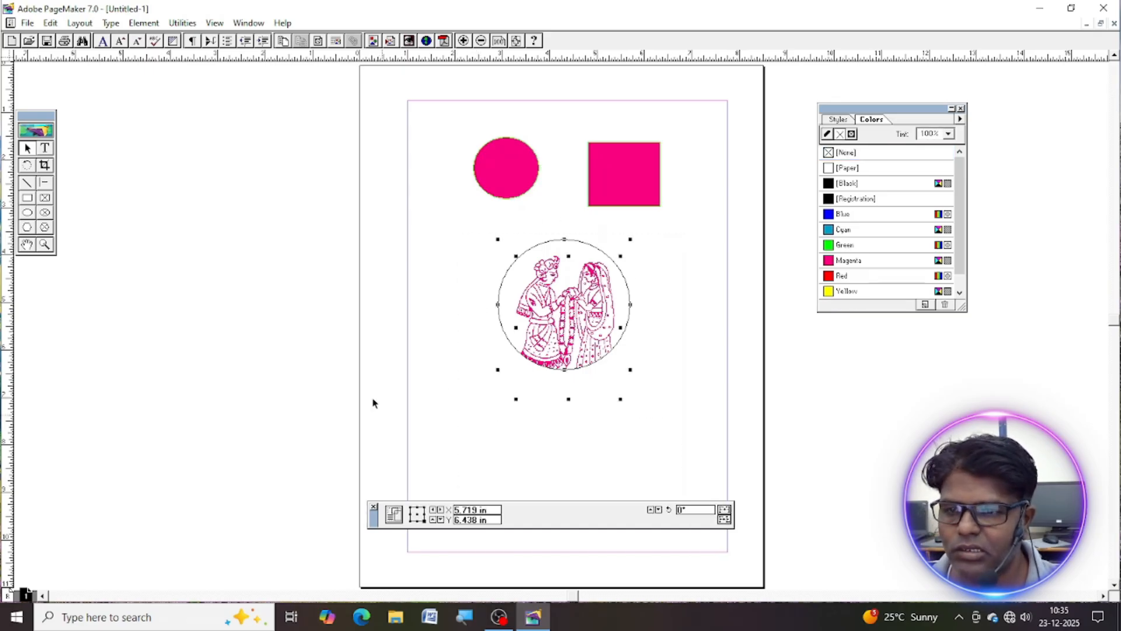
{"action": "left_click", "coordinate": [144, 23]}
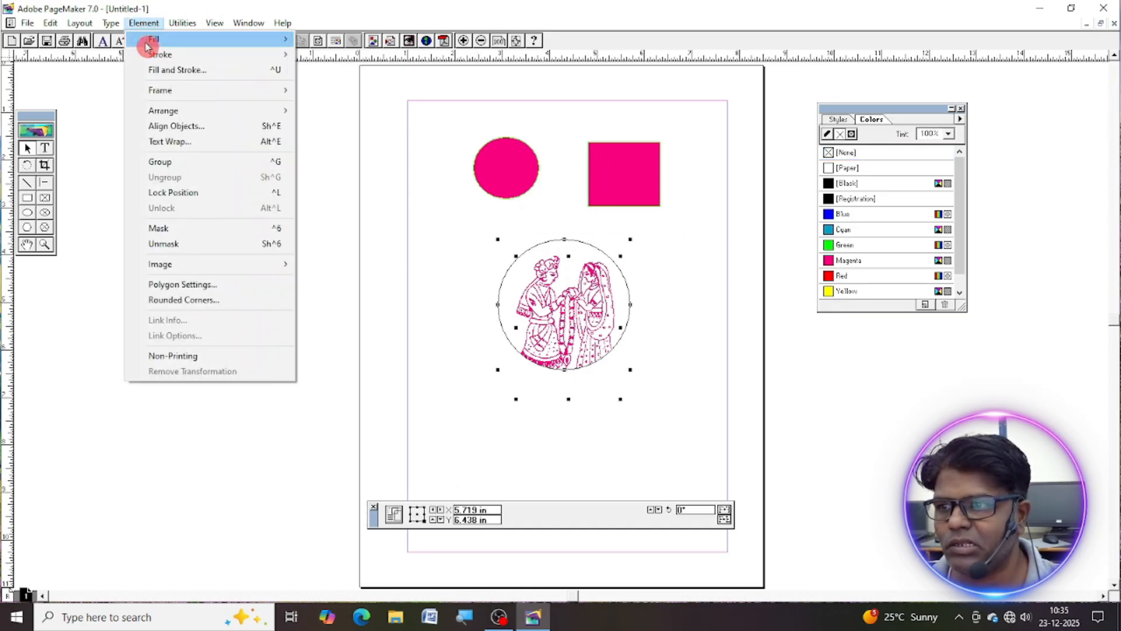
{"action": "left_click", "coordinate": [174, 170]}
{"action": "left_click", "coordinate": [702, 283]}
{"action": "left_click", "coordinate": [593, 299]}
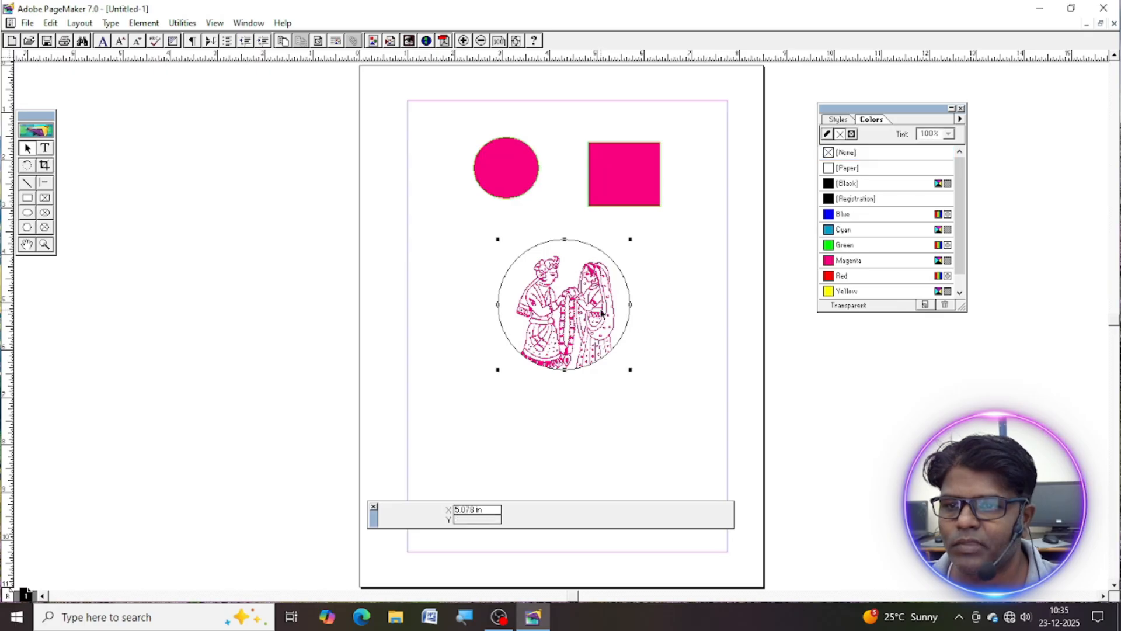
{"action": "mouse_move", "coordinate": [593, 299]}
{"action": "left_mouse_down"}
{"action": "mouse_move", "coordinate": [601, 329]}
{"action": "mouse_move", "coordinate": [589, 315]}
{"action": "left_mouse_up"}
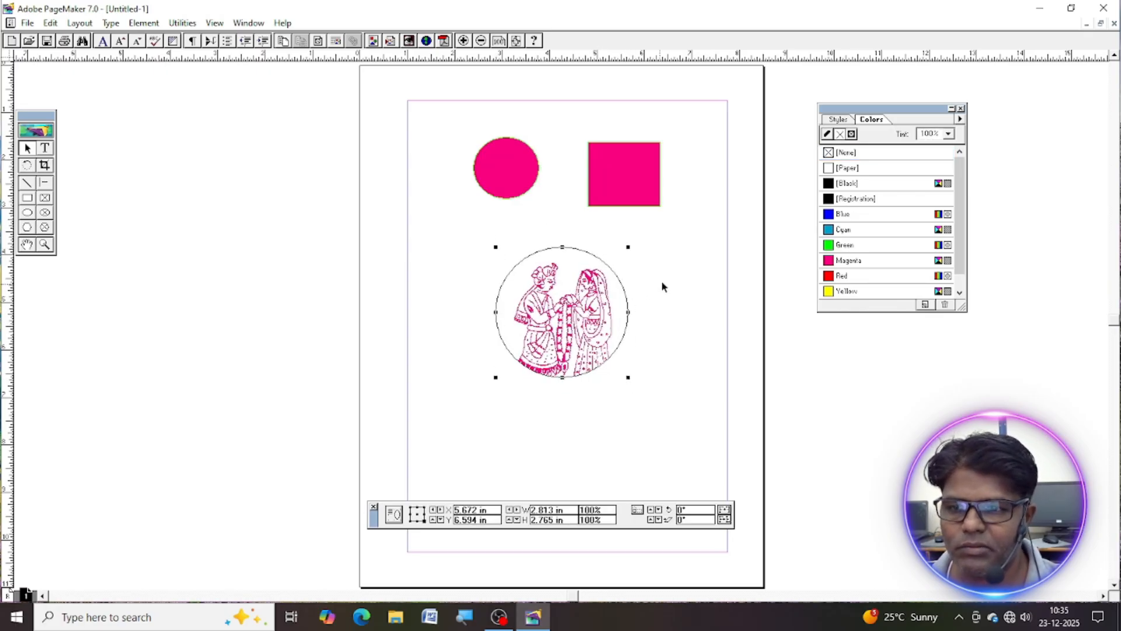
Step: Unmask the grouped couple image and ellipse
{"action": "left_click", "coordinate": [143, 22]}
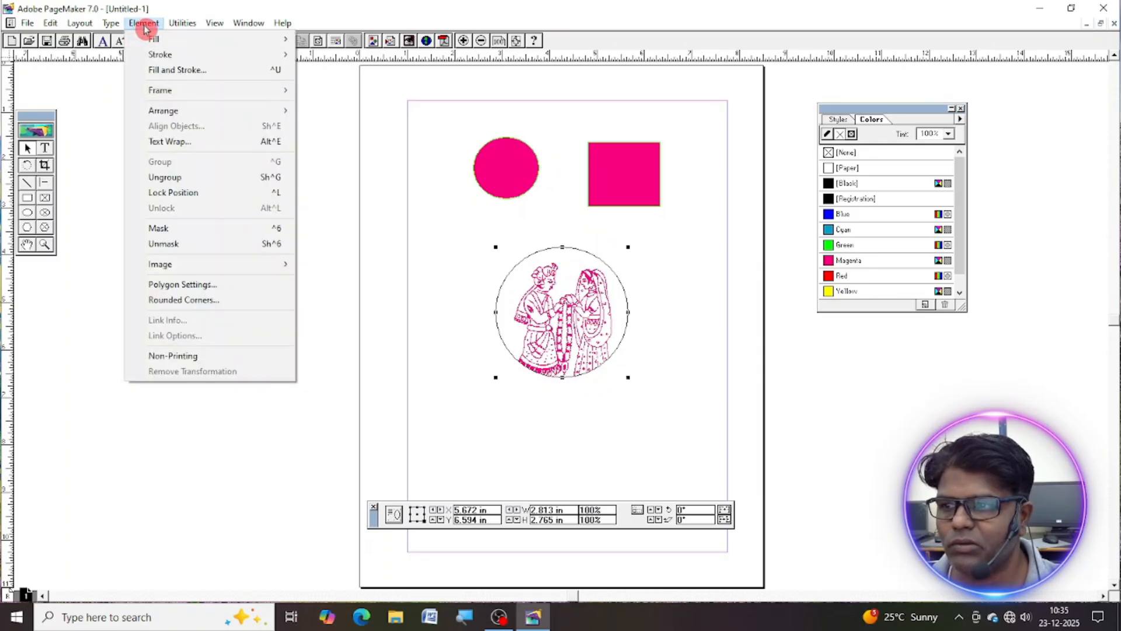
{"action": "left_click", "coordinate": [183, 245]}
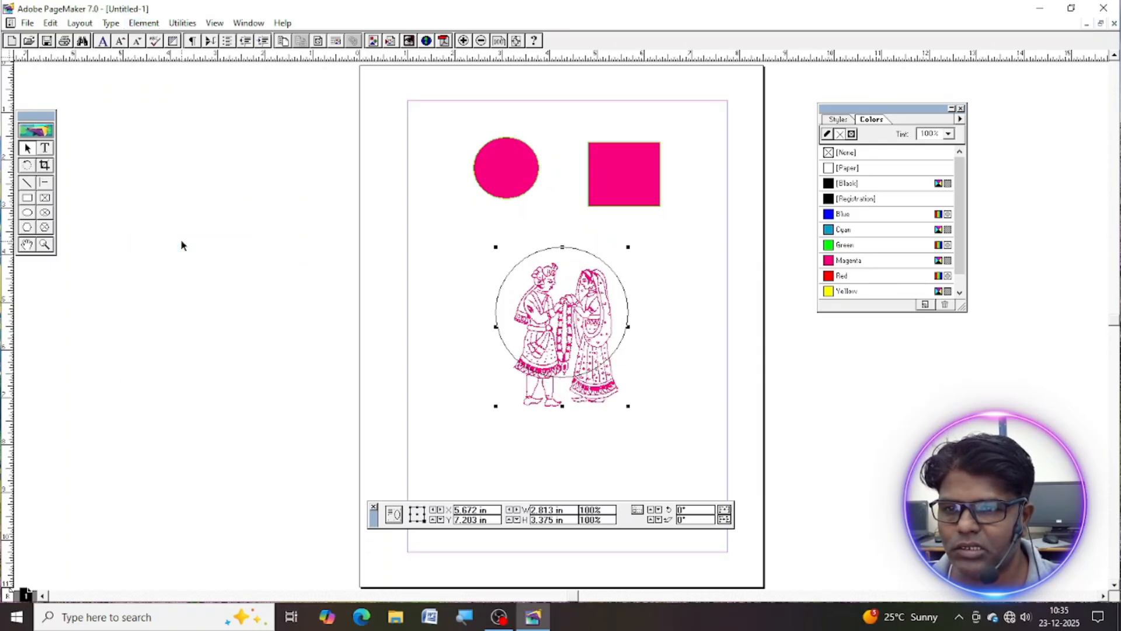
{"action": "left_click", "coordinate": [696, 378]}
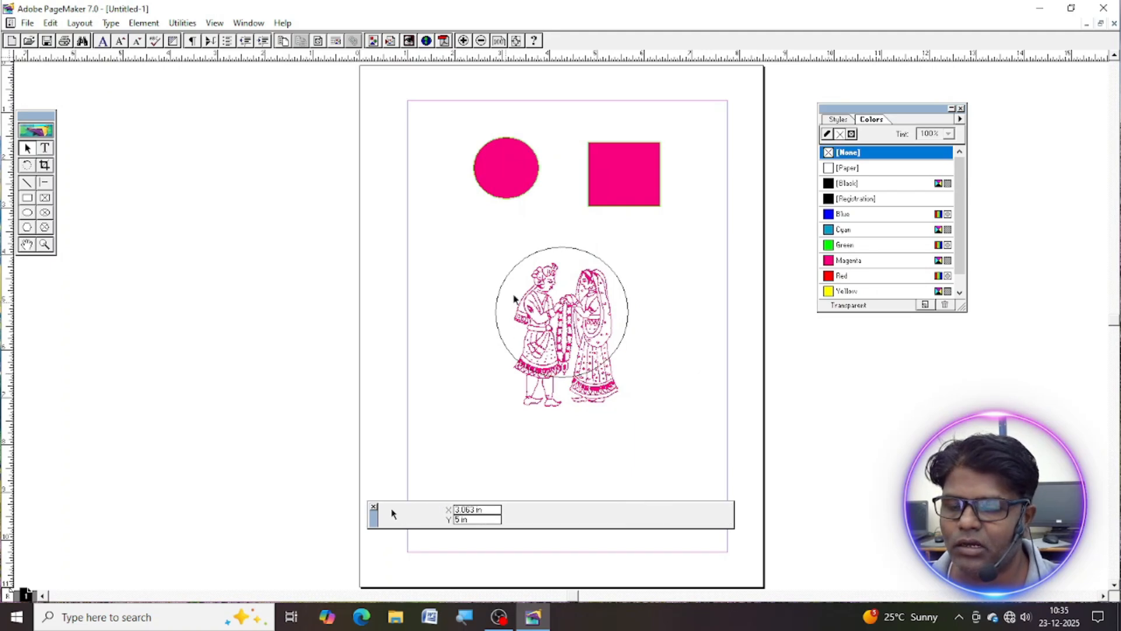
Step: Move the unmasked group slightly down, then ungroup the couple image and the ellipse
{"action": "left_click_drag", "start_coordinate": [597, 325], "coordinate": [575, 344]}
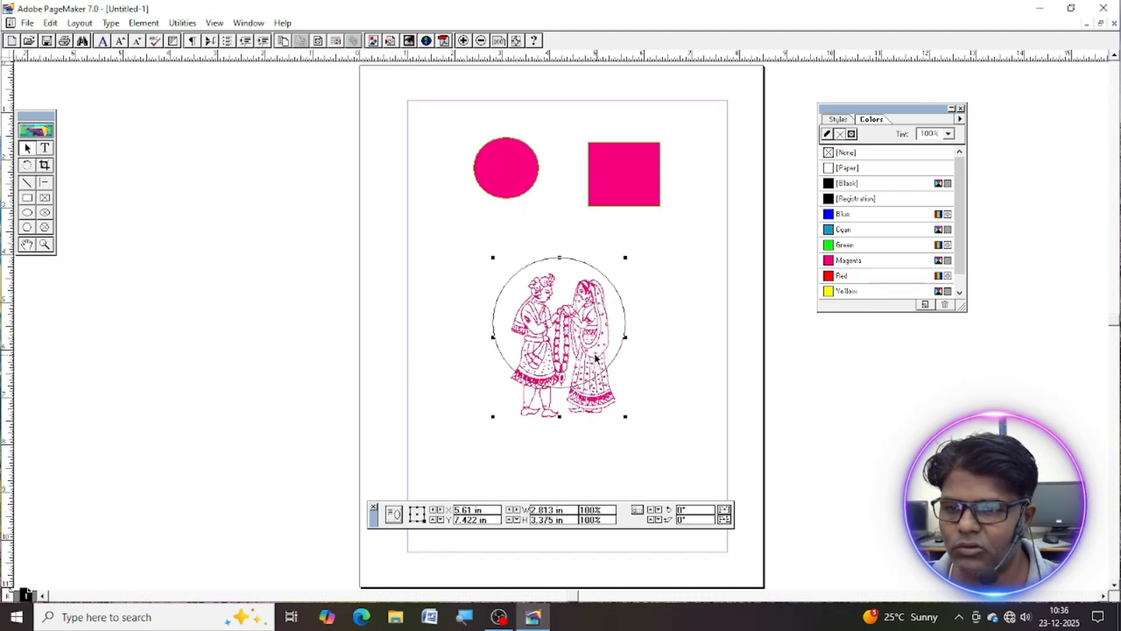
{"action": "left_click", "coordinate": [141, 24]}
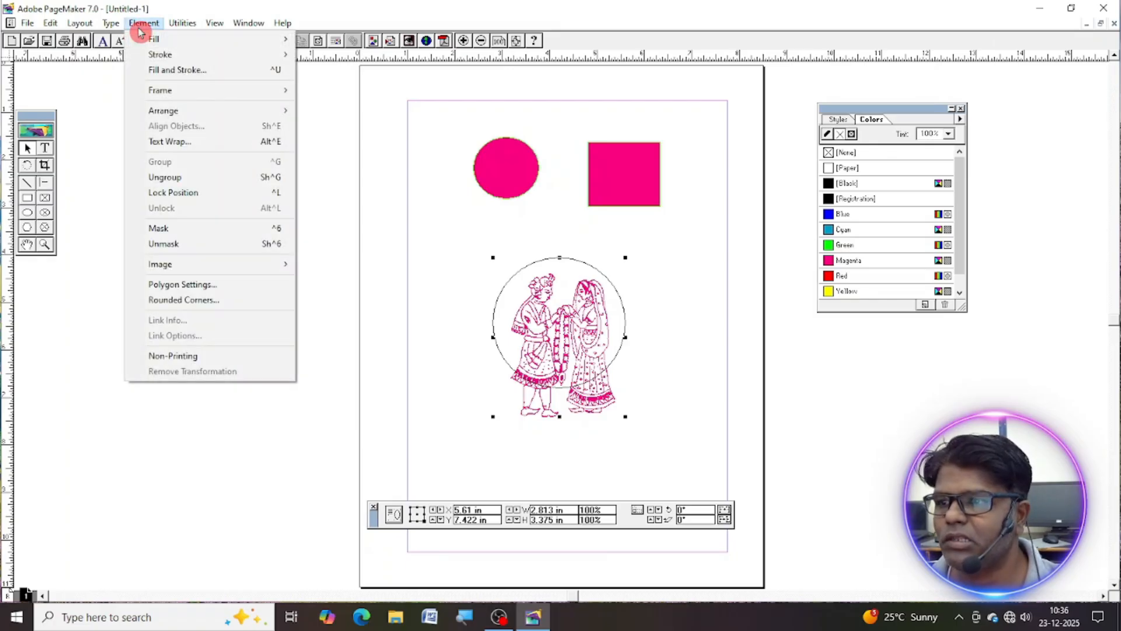
{"action": "left_click", "coordinate": [176, 178]}
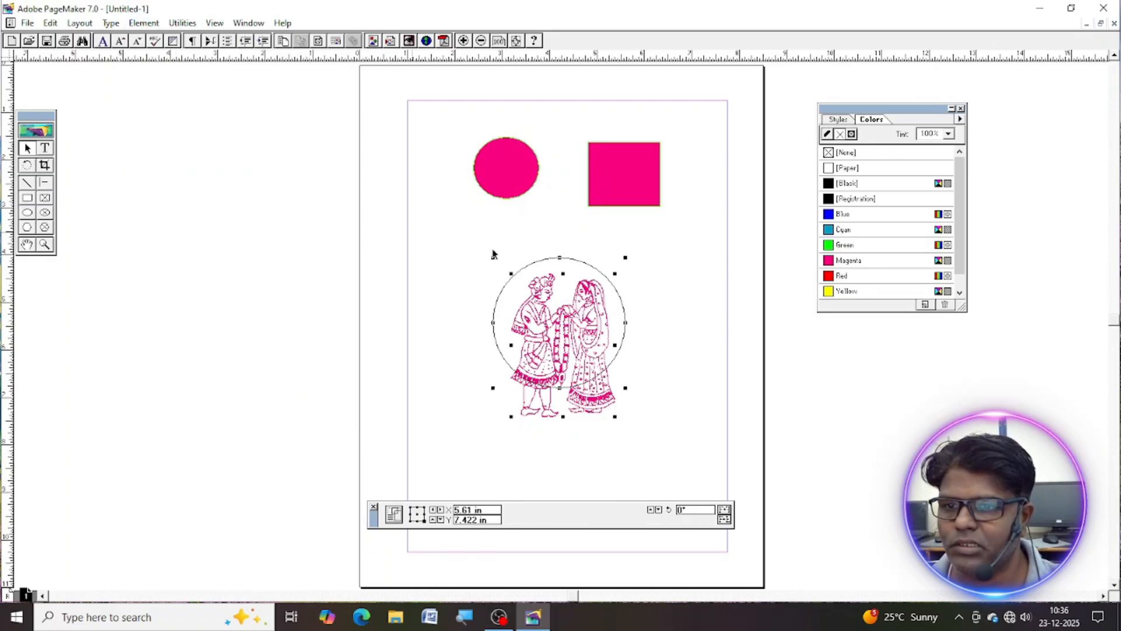
{"action": "left_click", "coordinate": [705, 374]}
Step: Separate the two objects by moving the couple image to the right and the ellipse to the left
{"action": "left_click_drag", "start_coordinate": [607, 350], "coordinate": [651, 356]}
{"action": "left_click_drag", "start_coordinate": [548, 386], "coordinate": [493, 388]}
{"action": "left_click_drag", "start_coordinate": [734, 305], "coordinate": [681, 274]}
{"action": "left_click", "coordinate": [678, 235]}
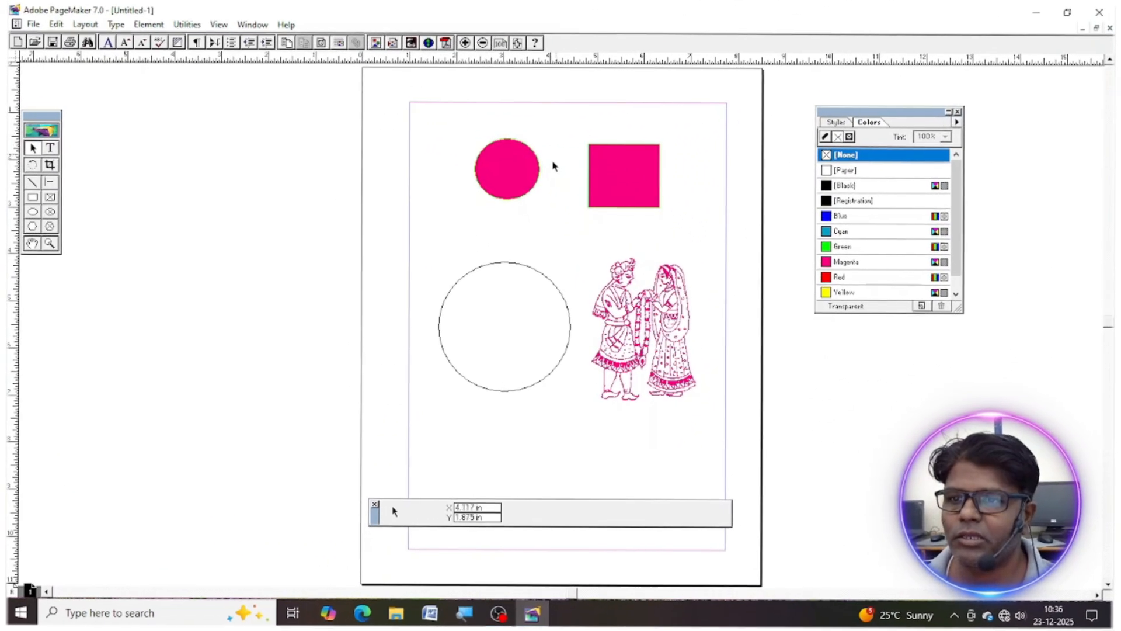
Step: Move the magenta rectangle over the magenta circle, enlarge it to surround the circle, and select the circle
{"action": "left_click", "coordinate": [516, 171]}
{"action": "left_click_drag", "start_coordinate": [607, 176], "coordinate": [488, 174]}
{"action": "mouse_move", "coordinate": [538, 200]}
{"action": "left_mouse_down"}
{"action": "mouse_move", "coordinate": [555, 210]}
{"action": "mouse_move", "coordinate": [525, 177]}
{"action": "mouse_move", "coordinate": [555, 209]}
{"action": "left_mouse_up"}
{"action": "left_click", "coordinate": [503, 173]}
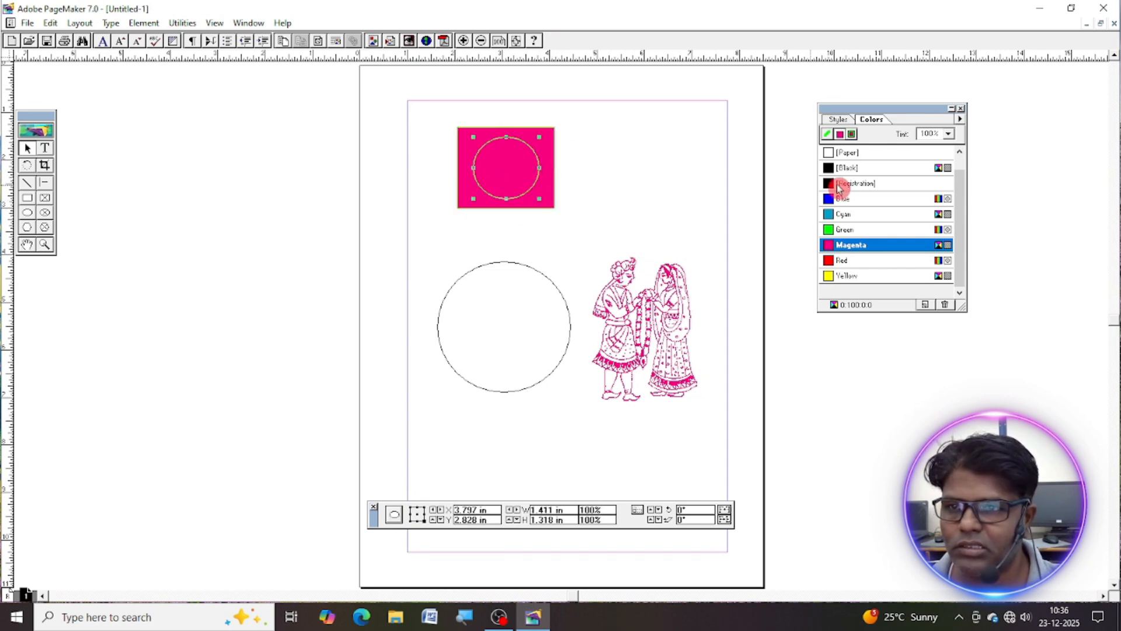
Step: Fill the circle inside the magenta rectangle with Green and deselect it
{"action": "left_click", "coordinate": [830, 231]}
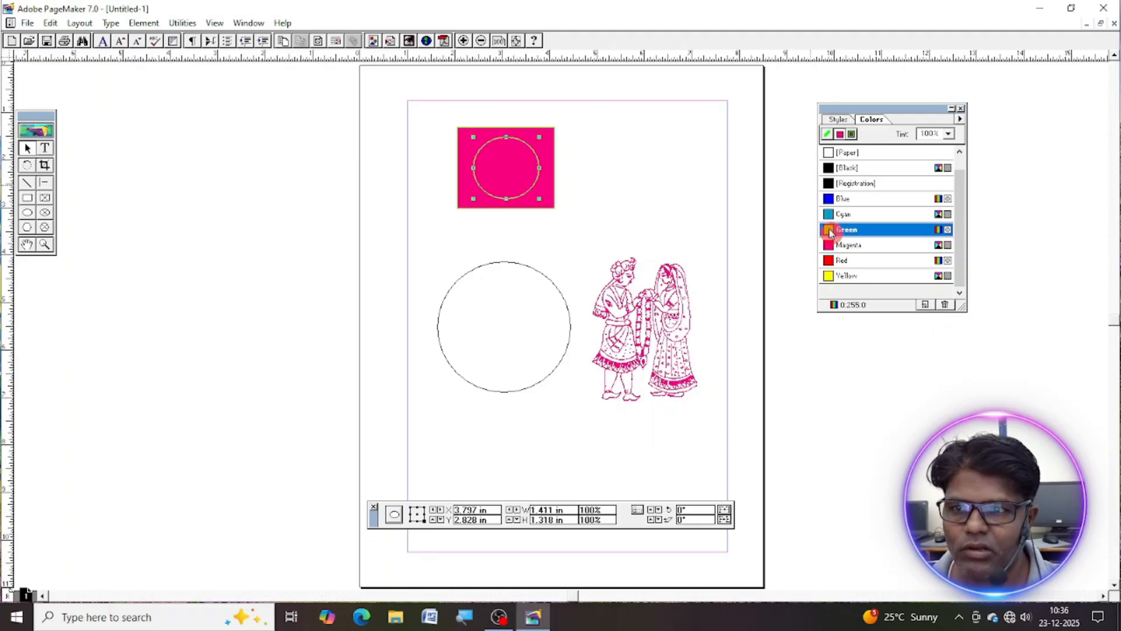
{"action": "left_click", "coordinate": [587, 149]}
Step: Group the green circle with the magenta rectangle and move the group slightly up and to the left
{"action": "left_click_drag", "start_coordinate": [426, 114], "coordinate": [597, 240]}
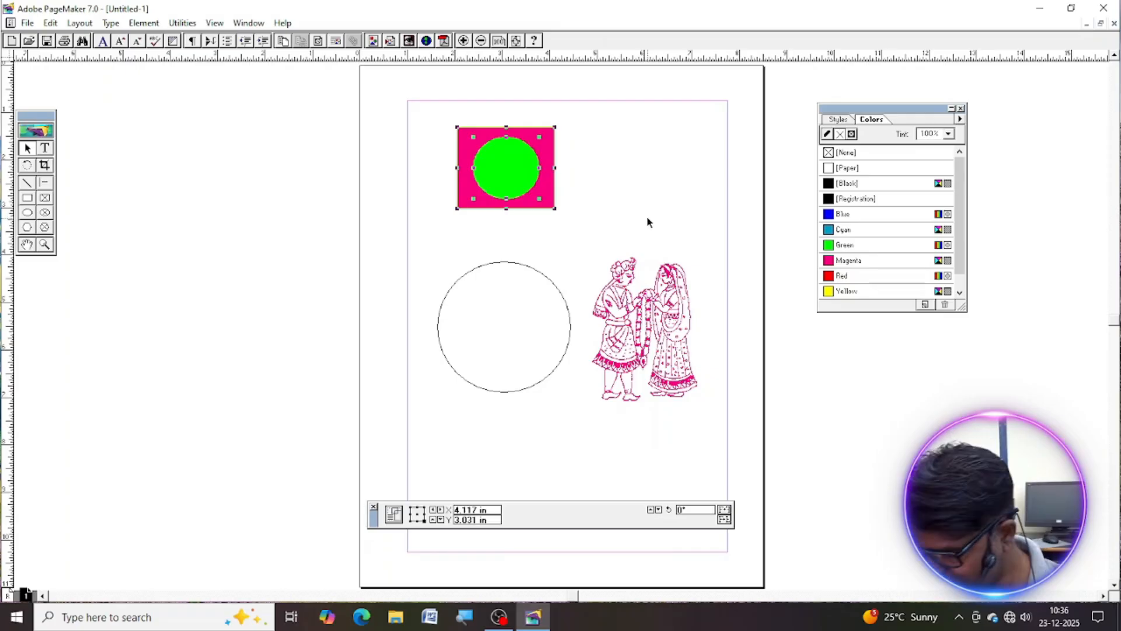
{"action": "key", "text": "ctrl+g"}
{"action": "left_click_drag", "start_coordinate": [542, 200], "coordinate": [505, 199]}
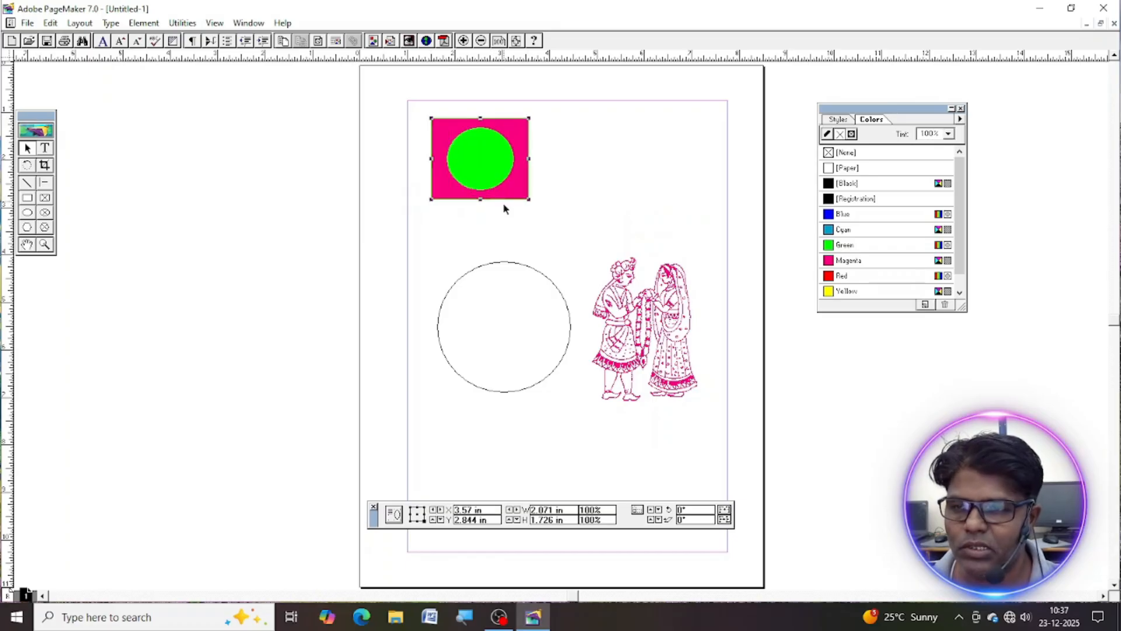
Step: Ungroup the circle and rectangle, then move the magenta rectangle to the right of the green circle
{"action": "key", "text": "ctrl+shift+g"}
{"action": "left_click", "coordinate": [589, 211]}
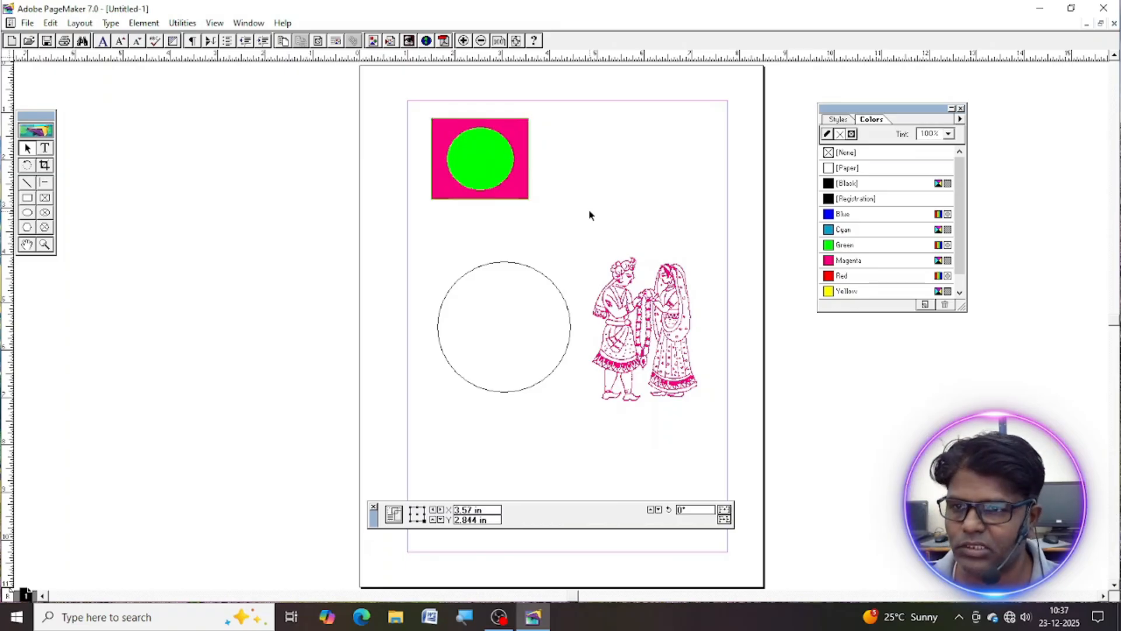
{"action": "left_click_drag", "start_coordinate": [513, 180], "coordinate": [617, 180]}
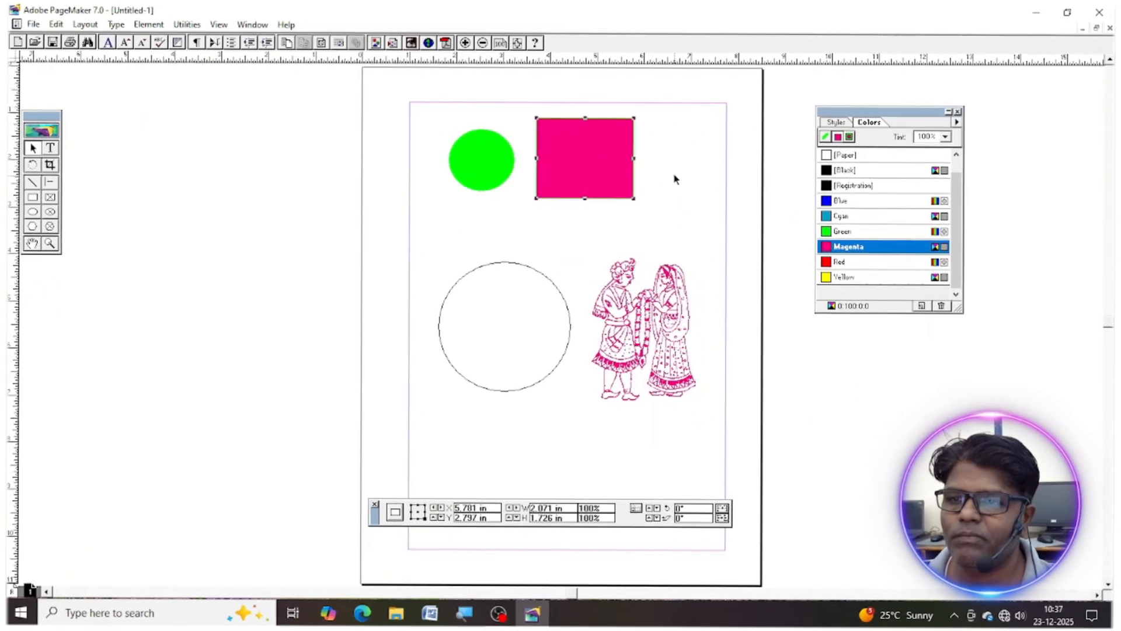
Step: Enlarge the green circle slightly to about 1.49 in wide and 1.47 in high, shifted a little up and to the left
{"action": "left_click", "coordinate": [507, 185]}
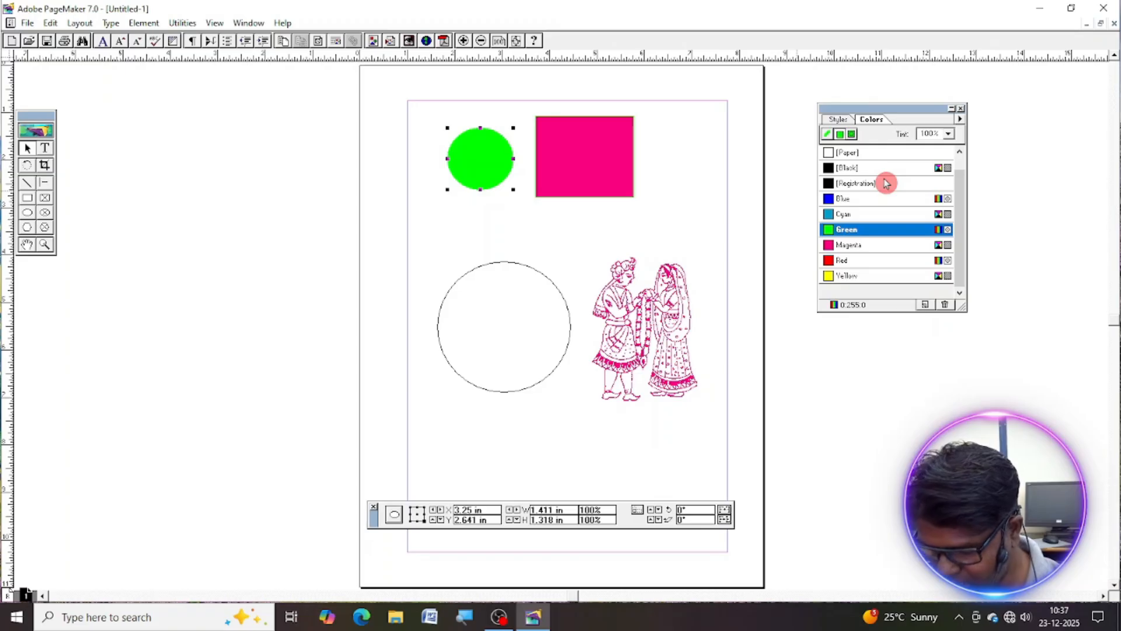
{"action": "key", "text": "ctrl+u"}
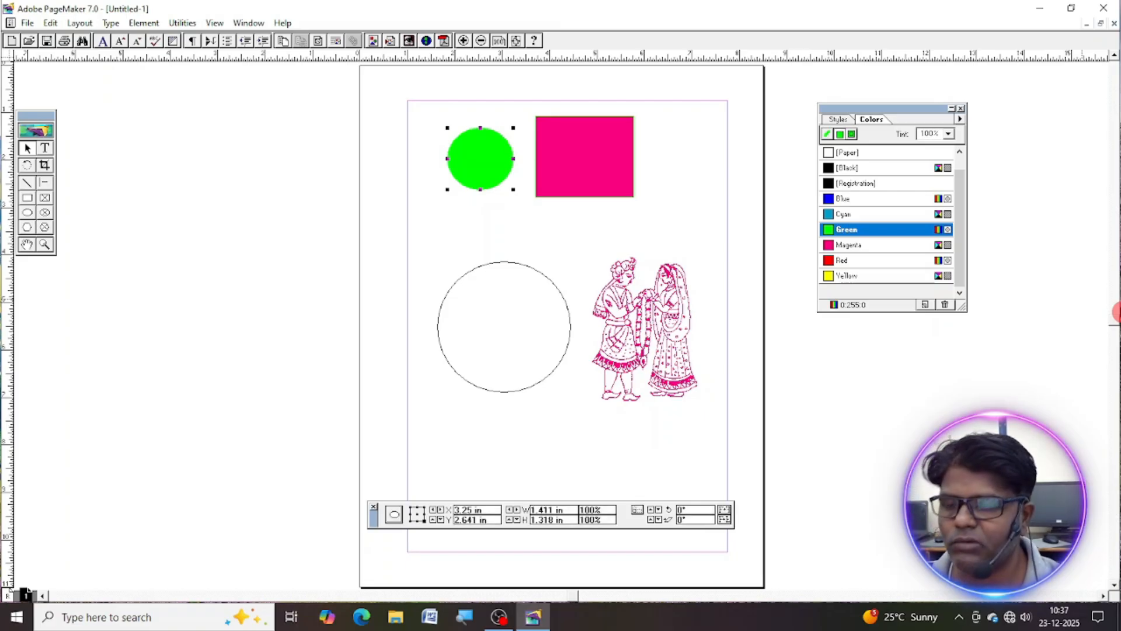
{"action": "mouse_move", "coordinate": [450, 191]}
{"action": "left_mouse_down"}
{"action": "mouse_move", "coordinate": [428, 223]}
{"action": "mouse_move", "coordinate": [467, 238]}
{"action": "mouse_move", "coordinate": [443, 181]}
{"action": "mouse_move", "coordinate": [531, 205]}
{"action": "mouse_move", "coordinate": [508, 178]}
{"action": "mouse_move", "coordinate": [472, 188]}
{"action": "left_mouse_up"}
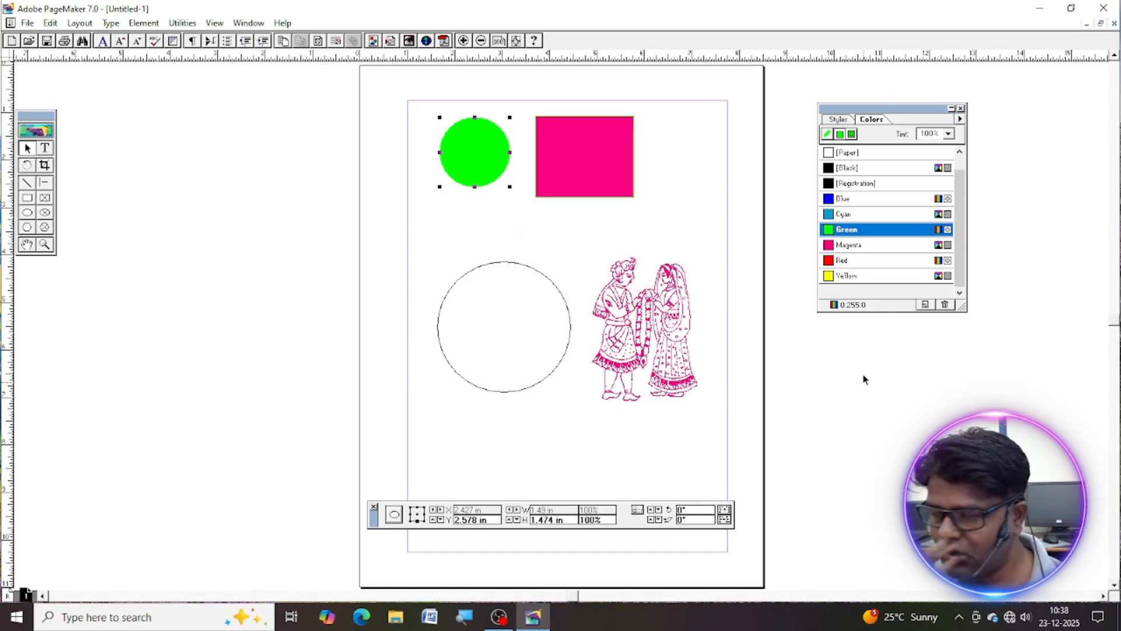
Step: Move the couple image over the unfilled ellipse and select both objects
{"action": "left_click", "coordinate": [665, 350]}
{"action": "left_click_drag", "start_coordinate": [665, 350], "coordinate": [519, 374]}
{"action": "left_click_drag", "start_coordinate": [430, 231], "coordinate": [607, 459]}
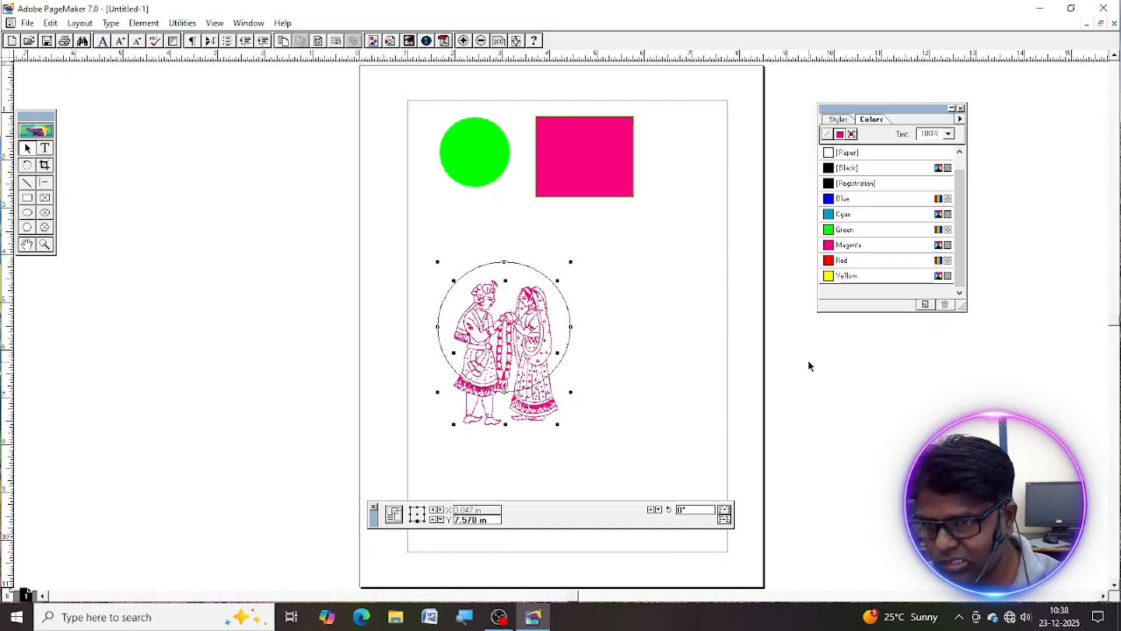
Step: Mask the couple image with the ellipse and group the two, shifting the group slightly down
{"action": "key", "text": "ctrl+6"}
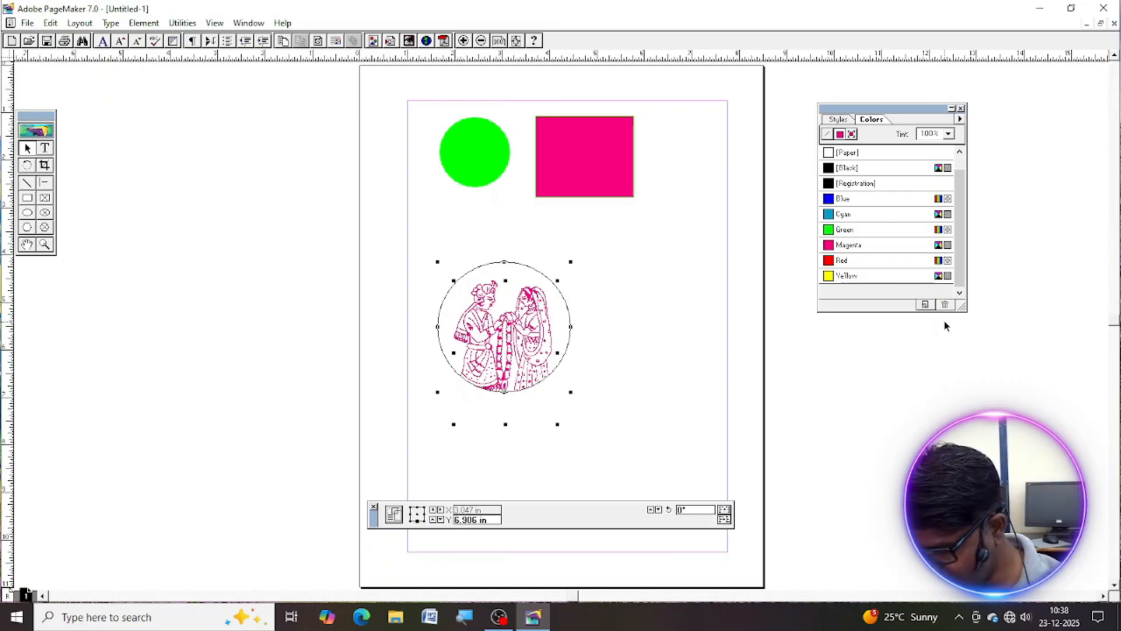
{"action": "key", "text": "ctrl+g"}
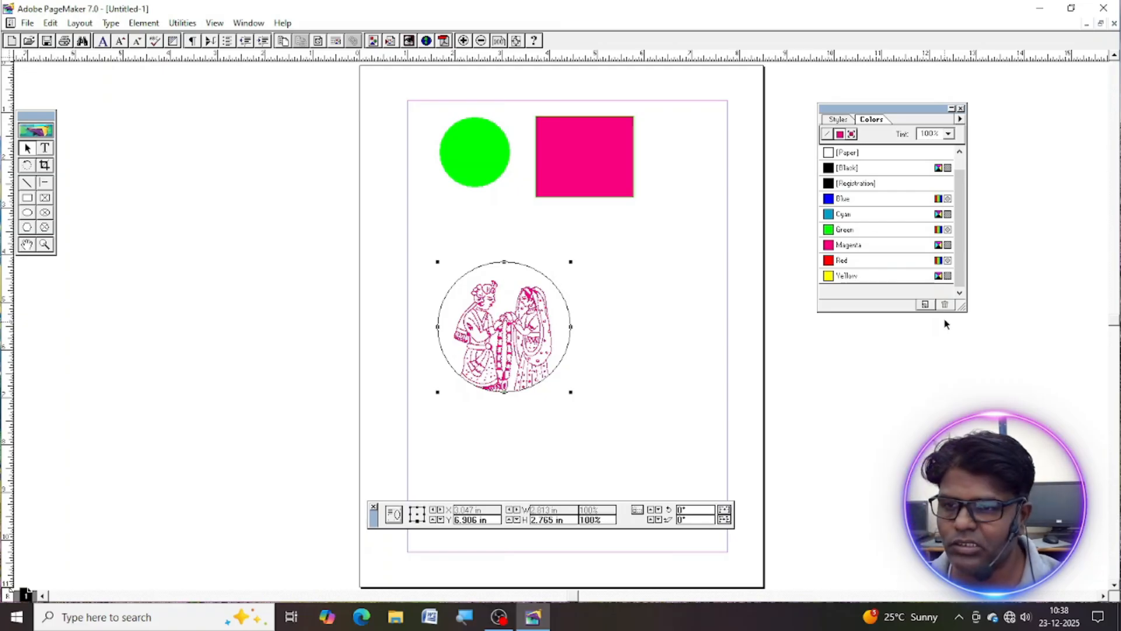
{"action": "mouse_move", "coordinate": [495, 375]}
{"action": "left_mouse_down"}
{"action": "mouse_move", "coordinate": [507, 348]}
{"action": "mouse_move", "coordinate": [506, 382]}
{"action": "left_mouse_up"}
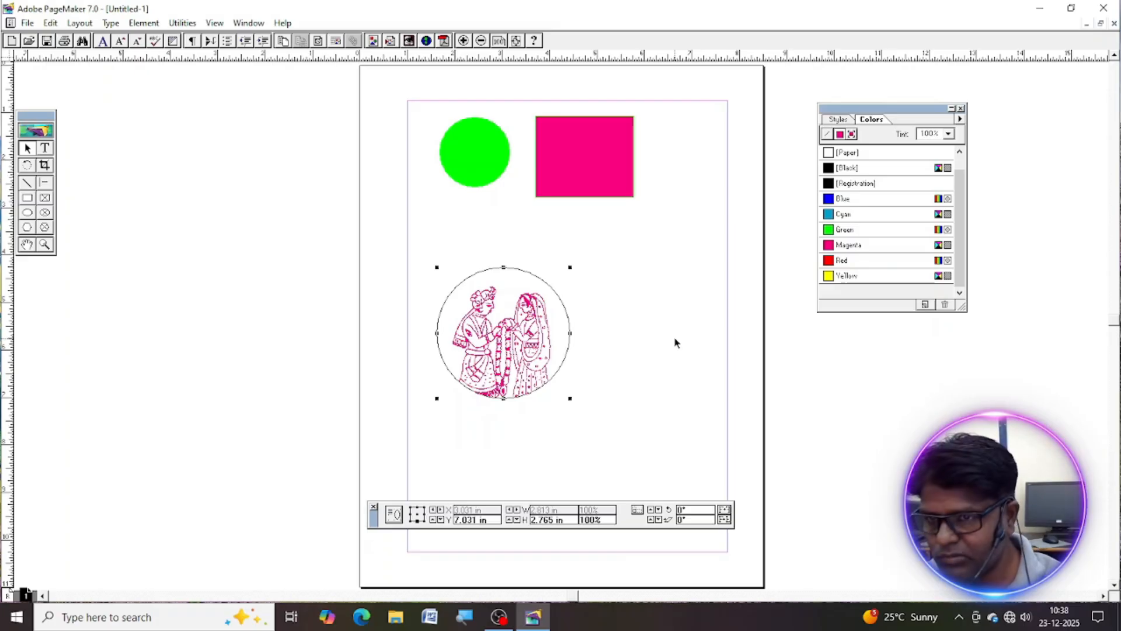
Step: Unmask and ungroup the couple image and ellipse, then separate them with the ellipse to the right of the image
{"action": "key", "text": "ctrl+shift+6"}
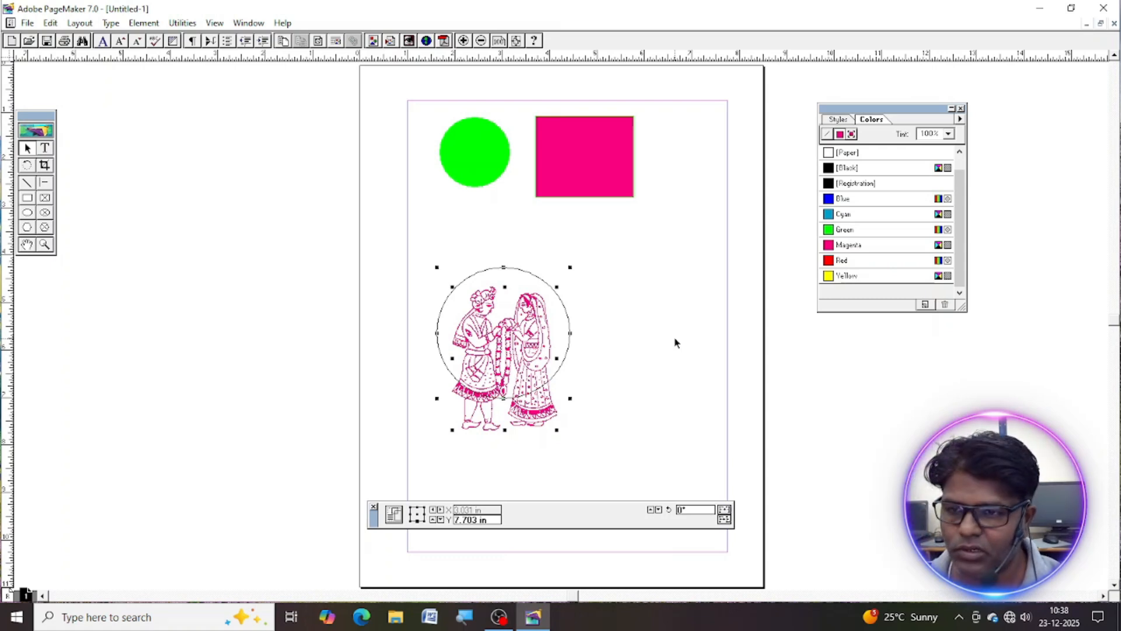
{"action": "left_click", "coordinate": [602, 354]}
{"action": "left_click_drag", "start_coordinate": [532, 273], "coordinate": [689, 293]}
{"action": "left_click_drag", "start_coordinate": [533, 376], "coordinate": [516, 365]}
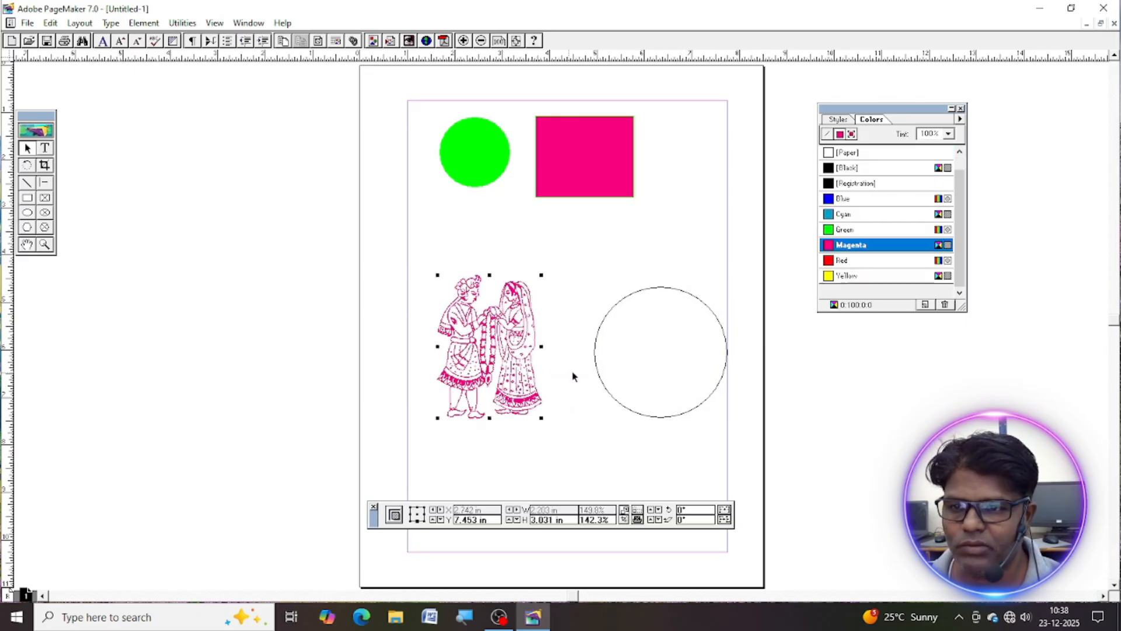
{"action": "left_click_drag", "start_coordinate": [597, 368], "coordinate": [559, 359]}
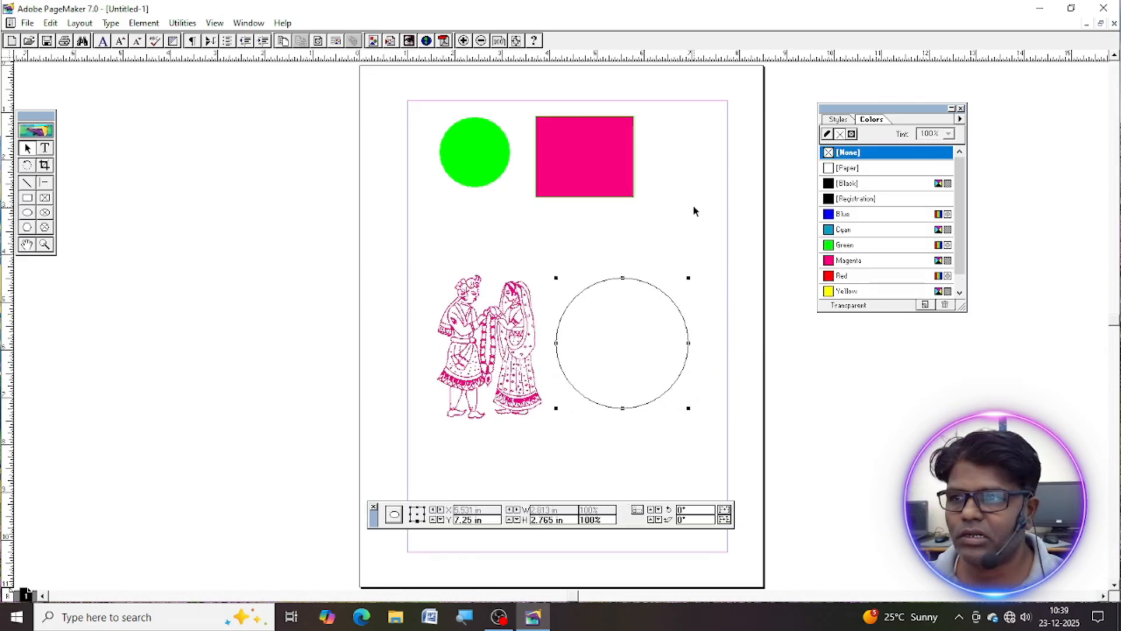